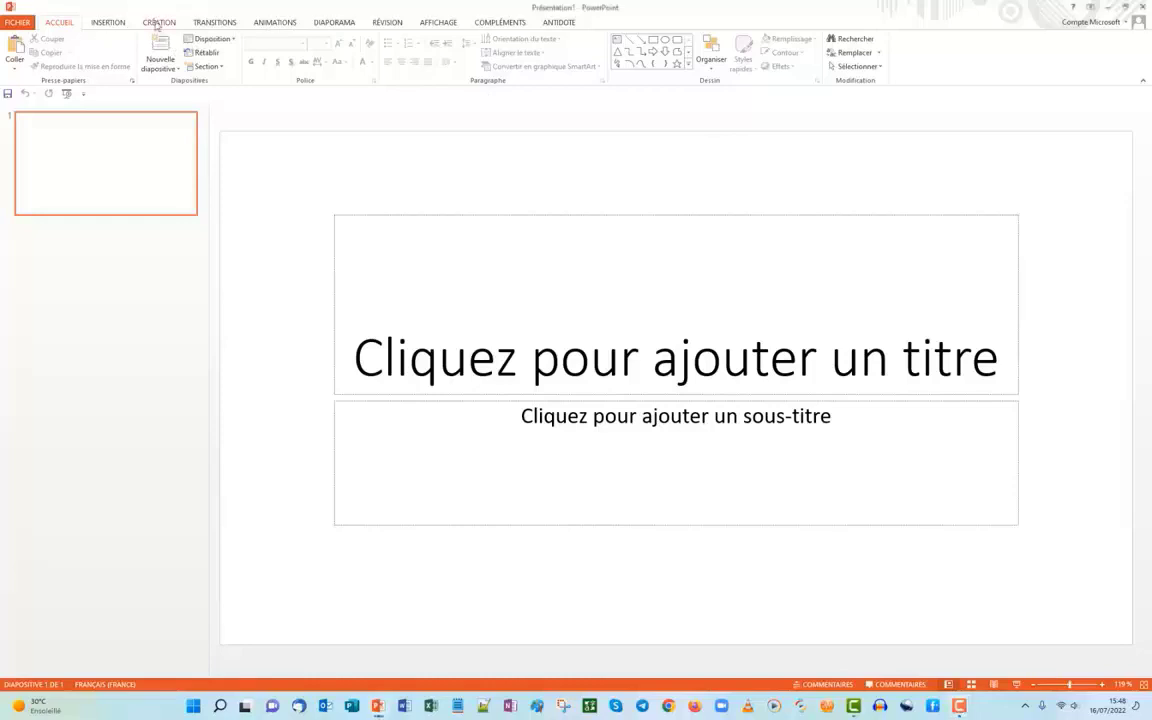
- Set a custom slide size of 24,87 × 20,849 cm and scale the content to fit
left_click(159, 22)
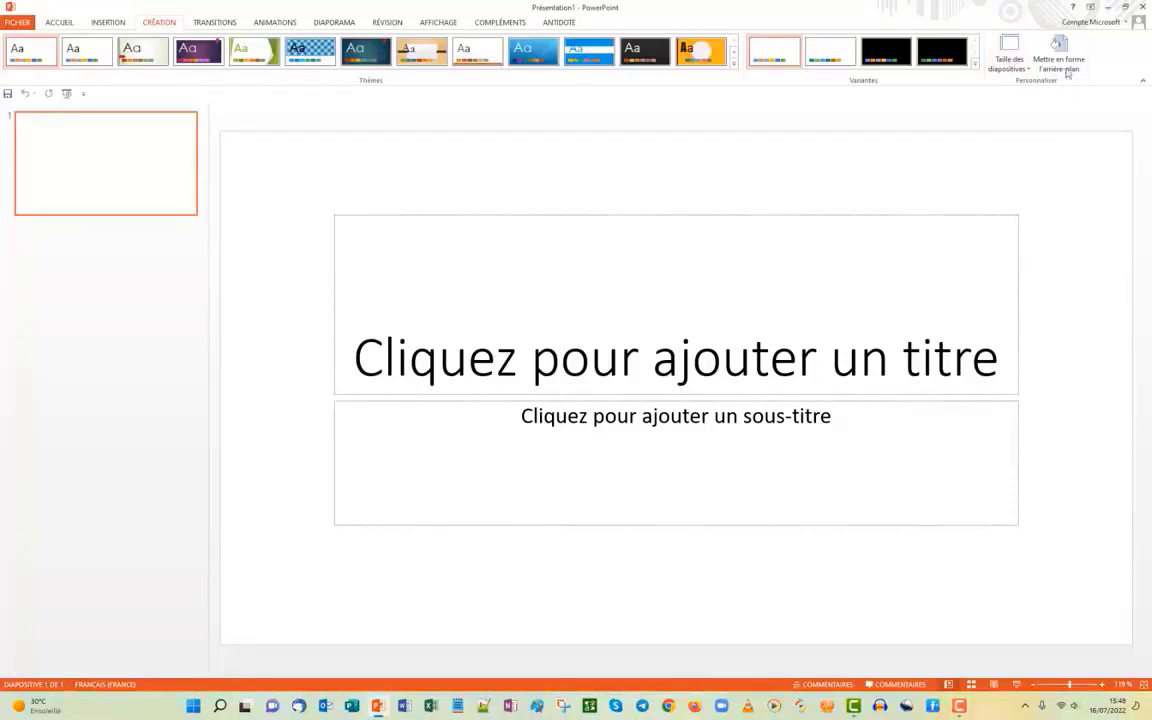
left_click(1009, 52)
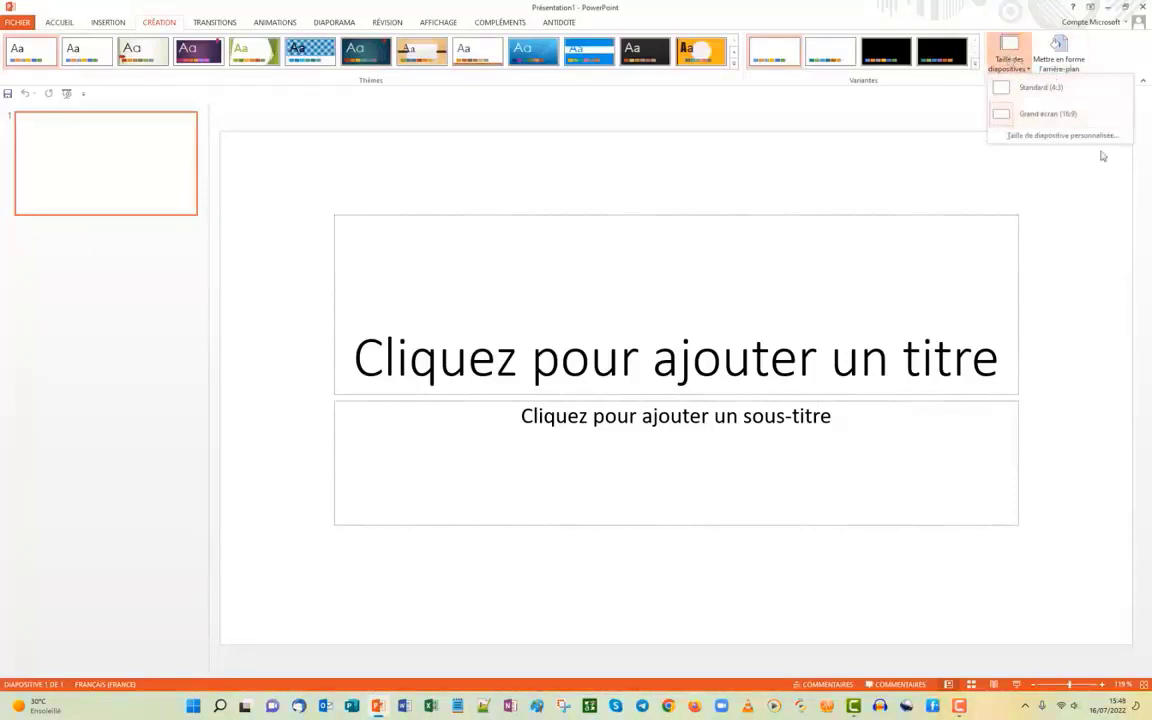
left_click(1055, 138)
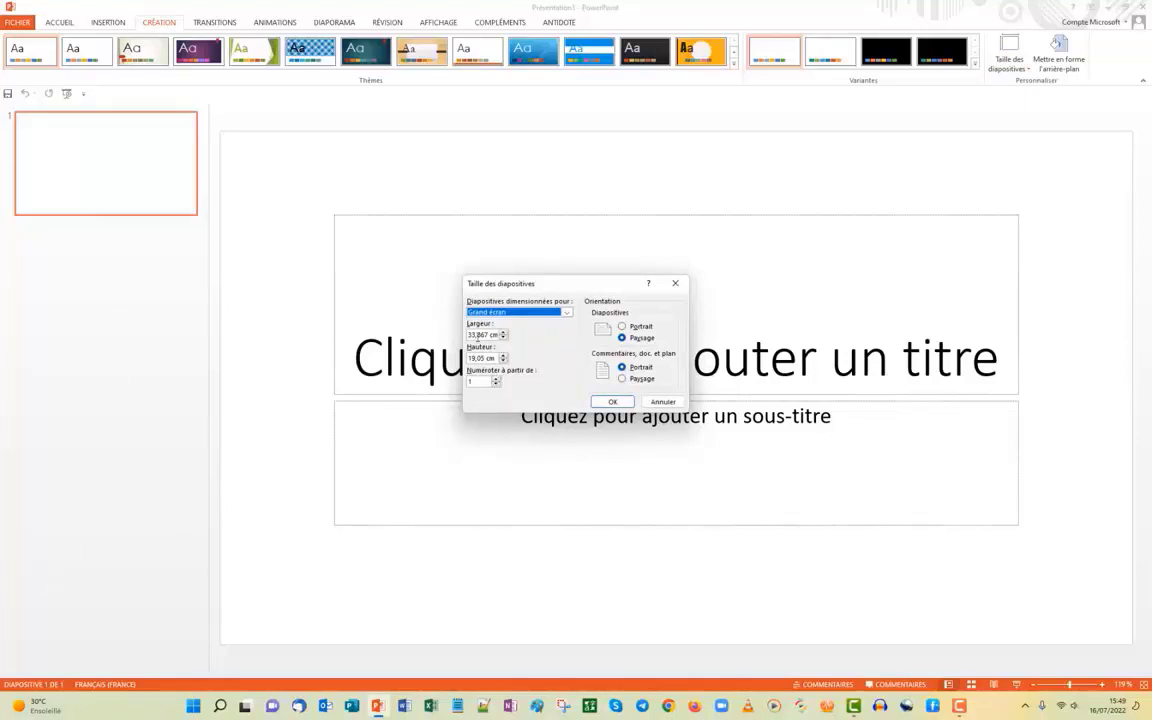
left_click(471, 335)
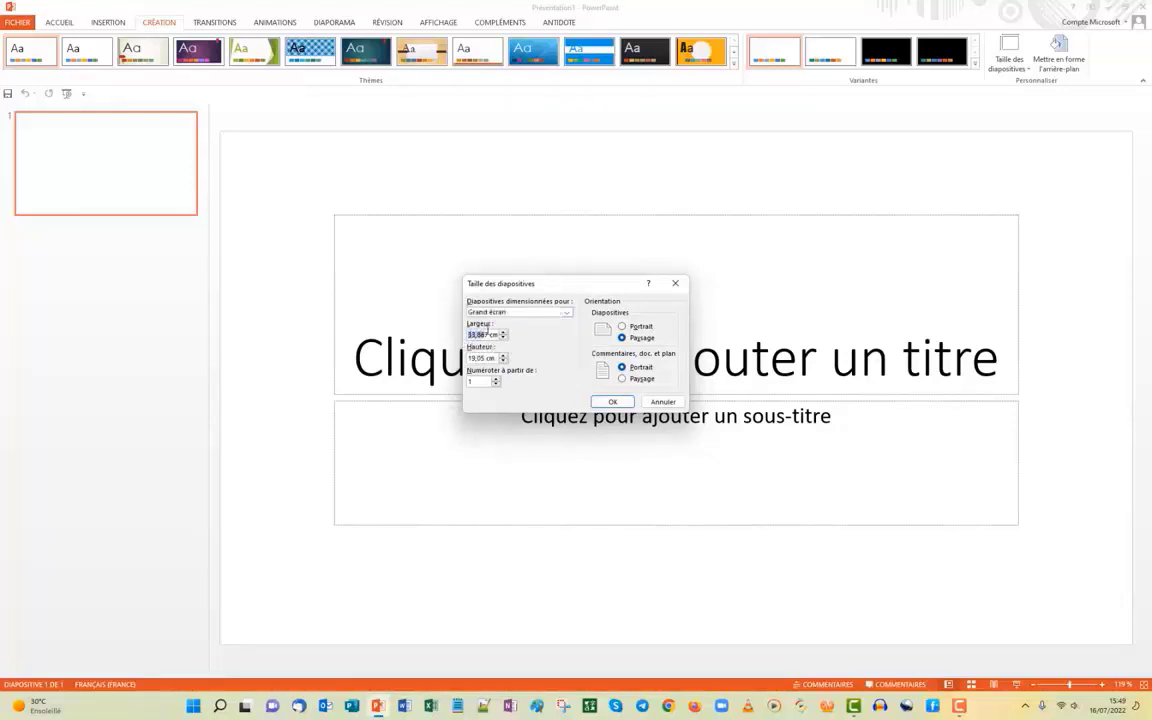
type("2")
type("4")
type("3")
key("Tab")
type("20,849")
left_click(621, 378)
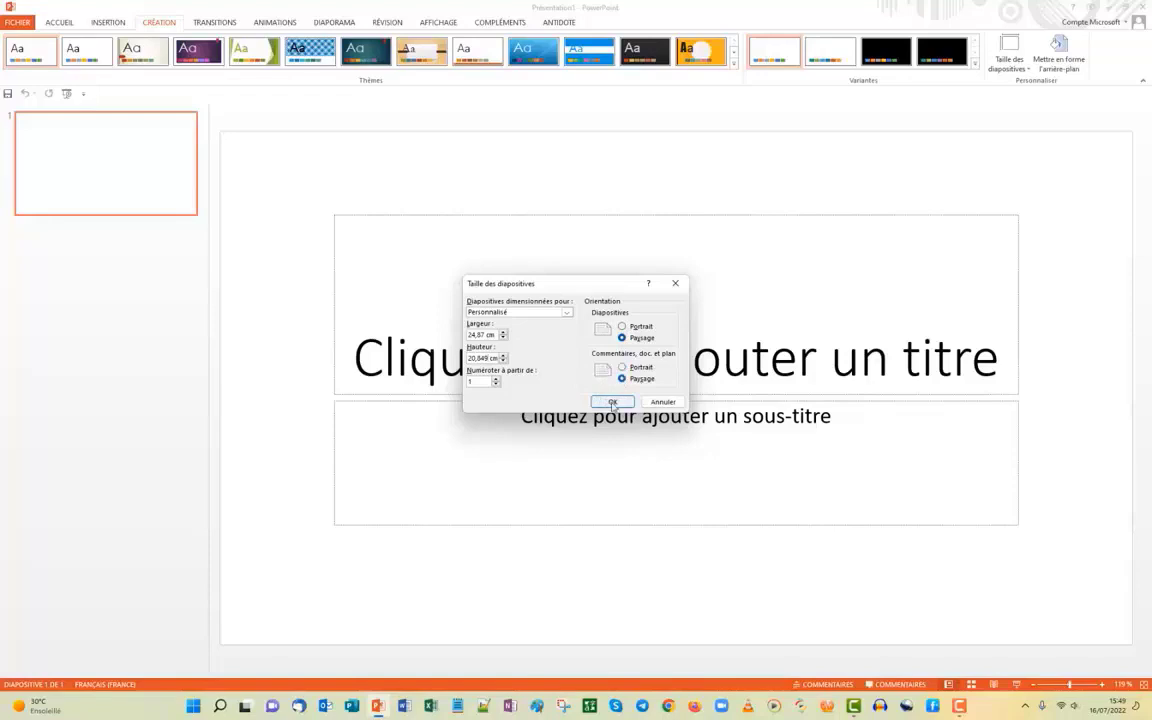
left_click(613, 402)
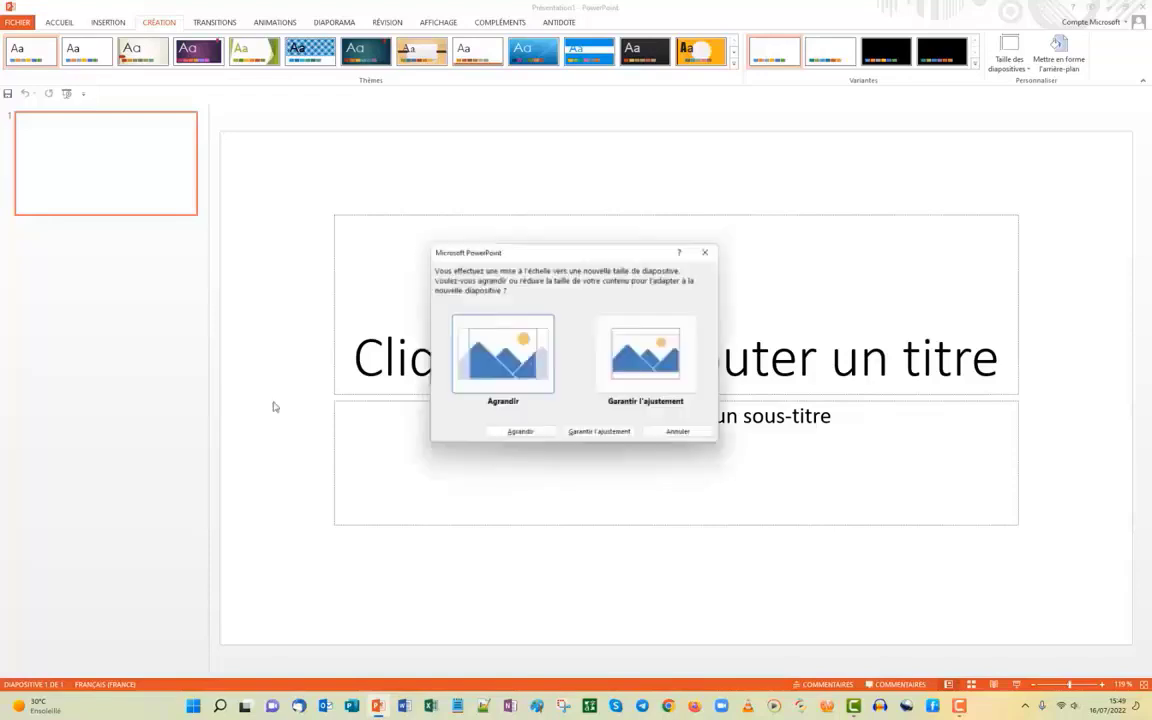
left_click(675, 347)
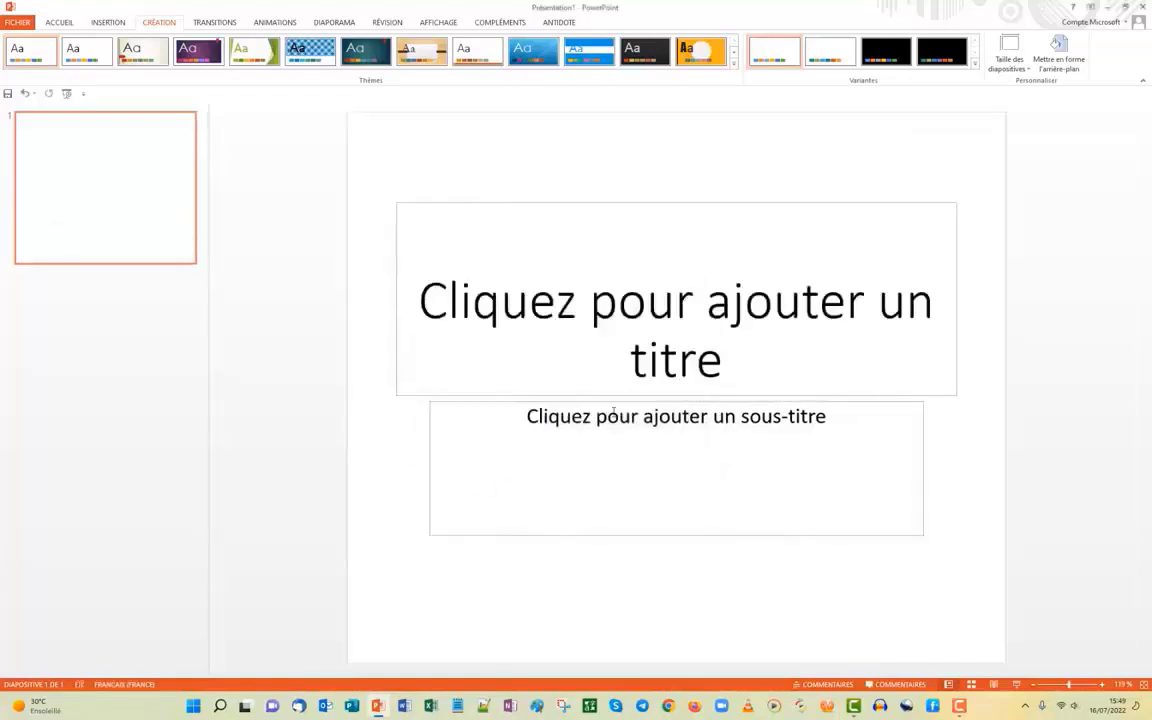
- Apply the Vide layout so the slide loses its title and subtitle placeholders
left_click(60, 23)
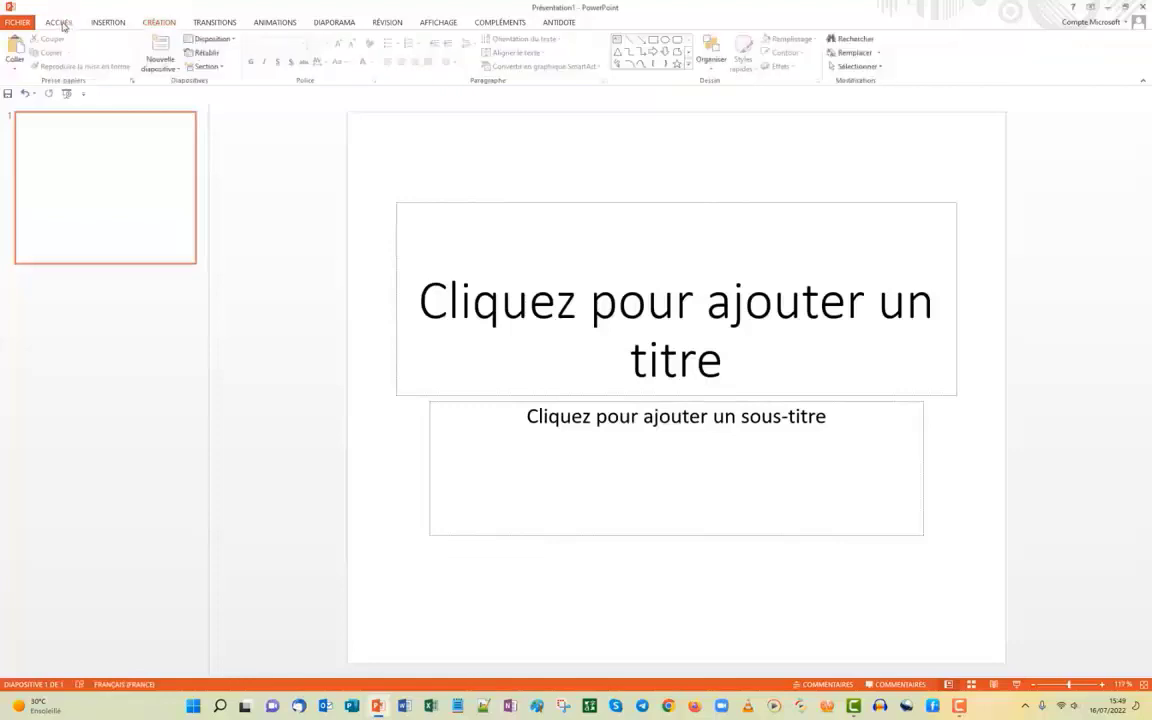
left_click(231, 40)
left_click(214, 247)
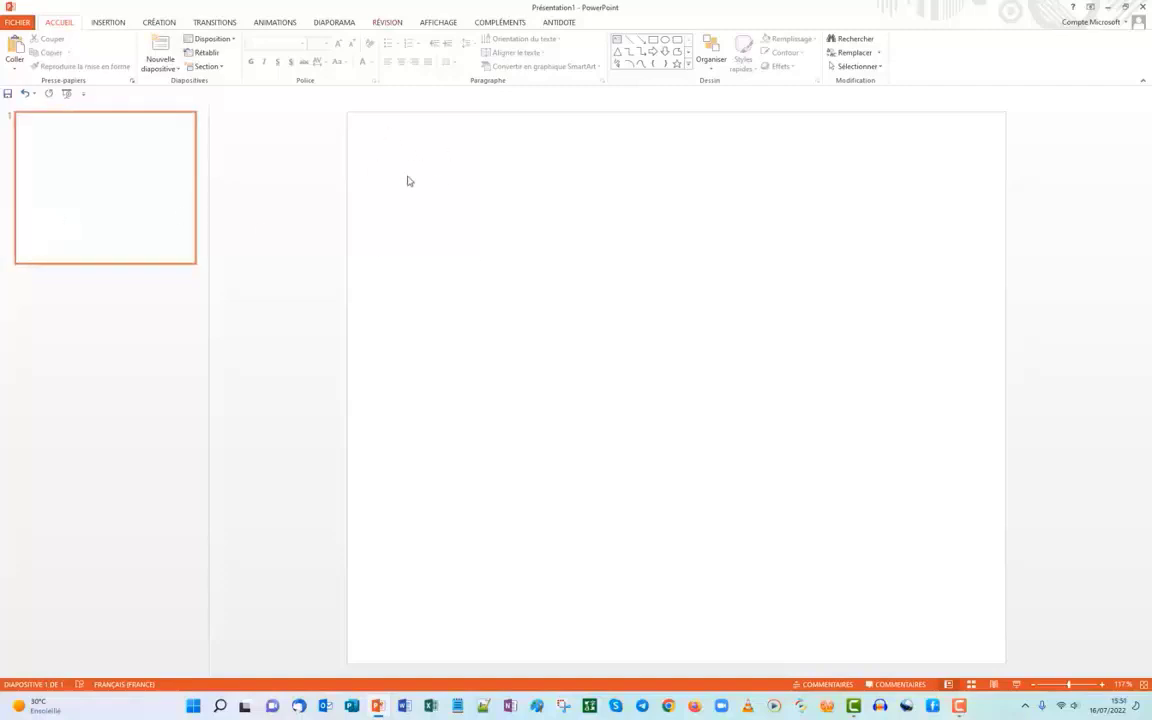
left_click(159, 22)
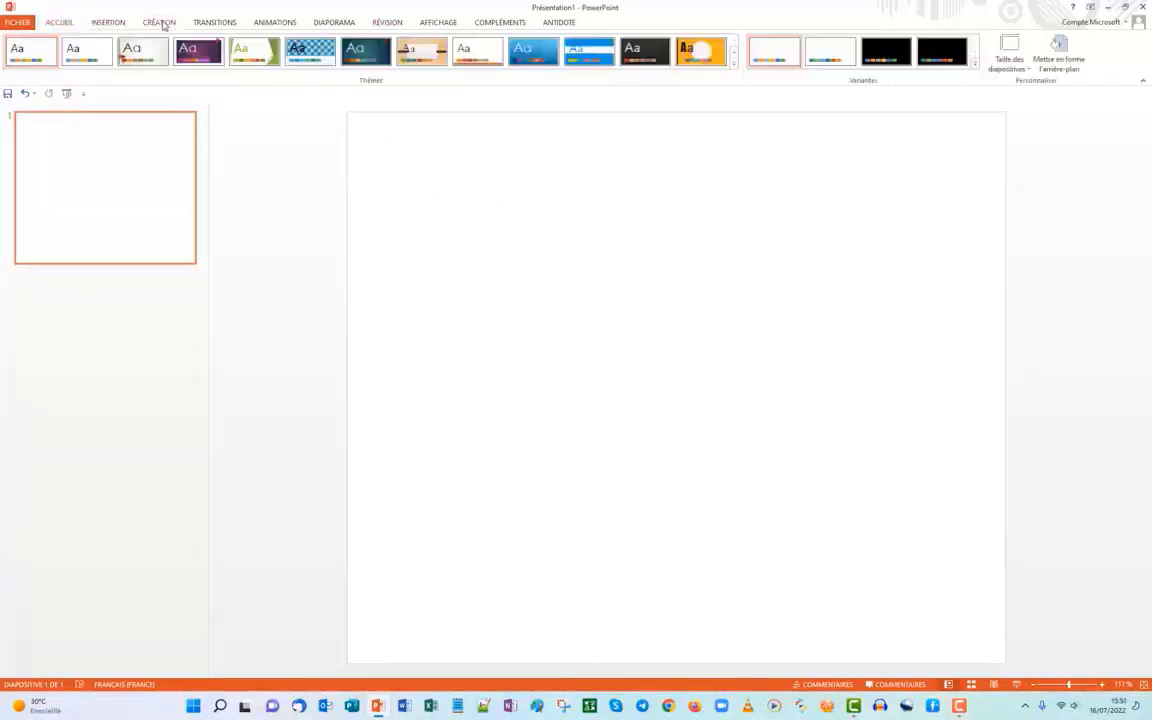
- Fill the background of all slides with the Field.png meadow picture
left_click(1064, 63)
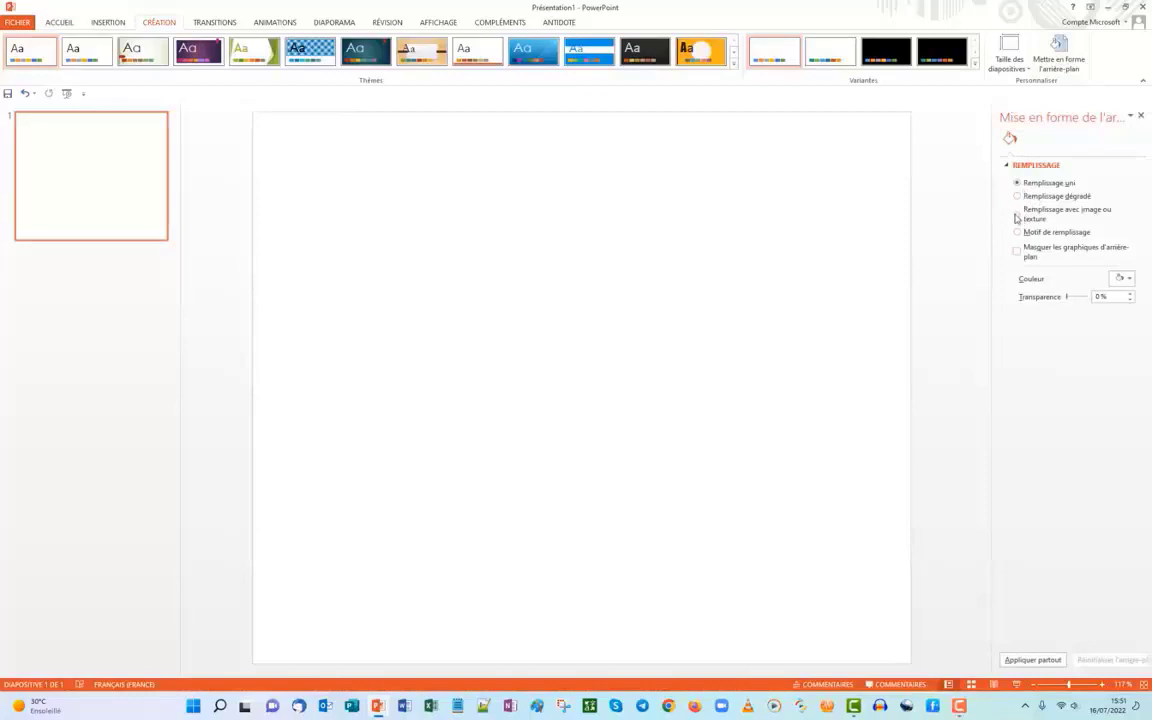
left_click(1019, 213)
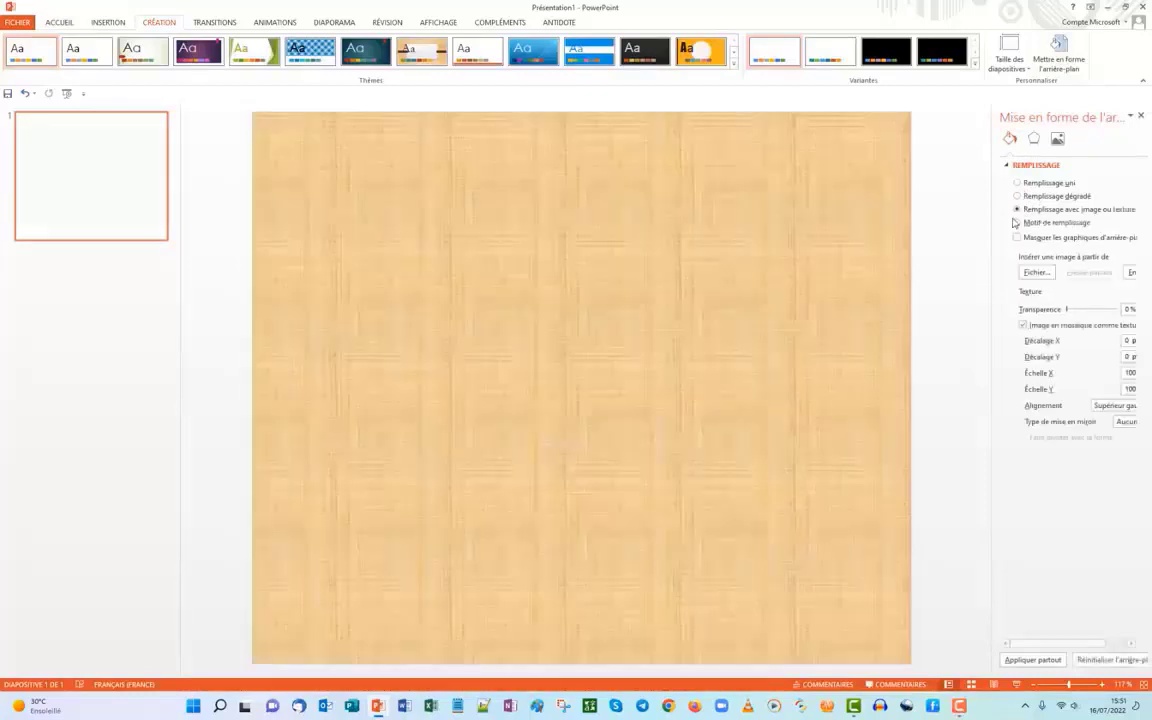
left_click(1034, 273)
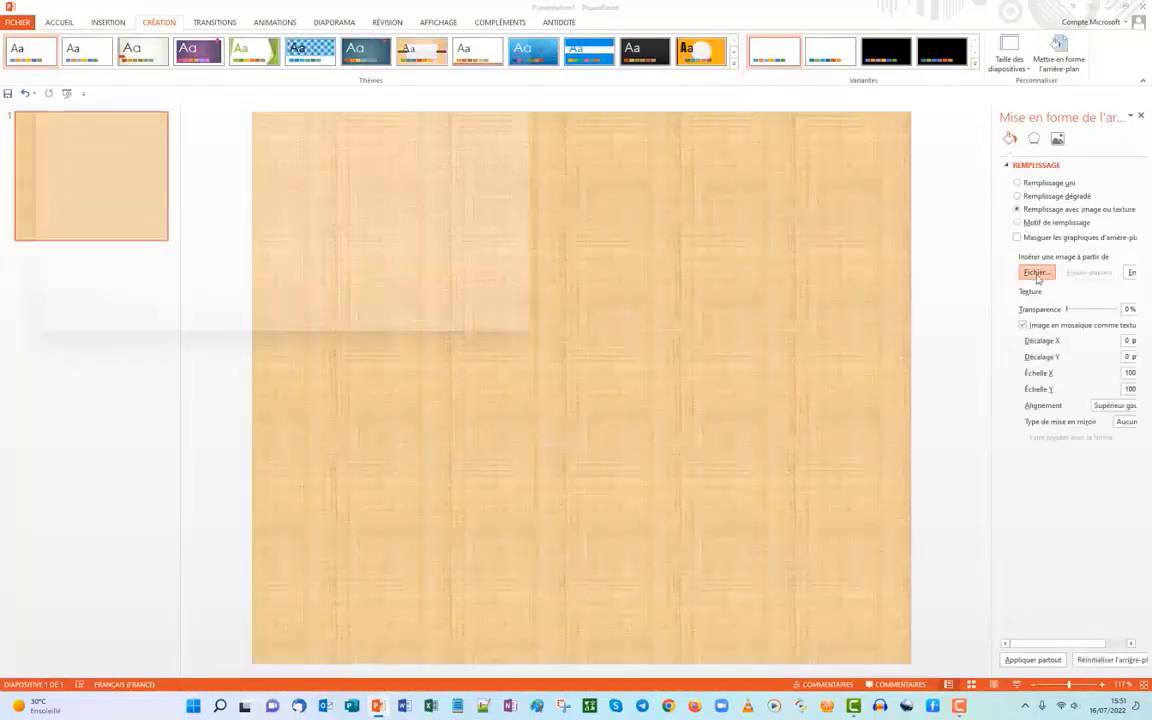
key("Return")
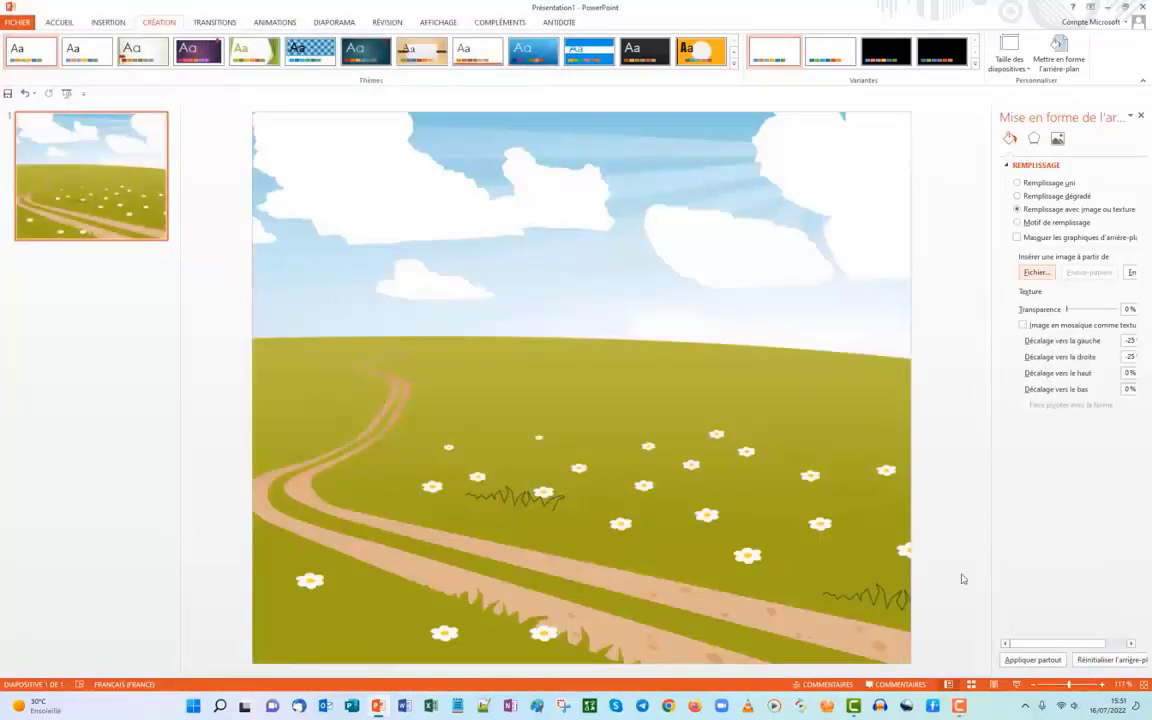
left_click(1033, 660)
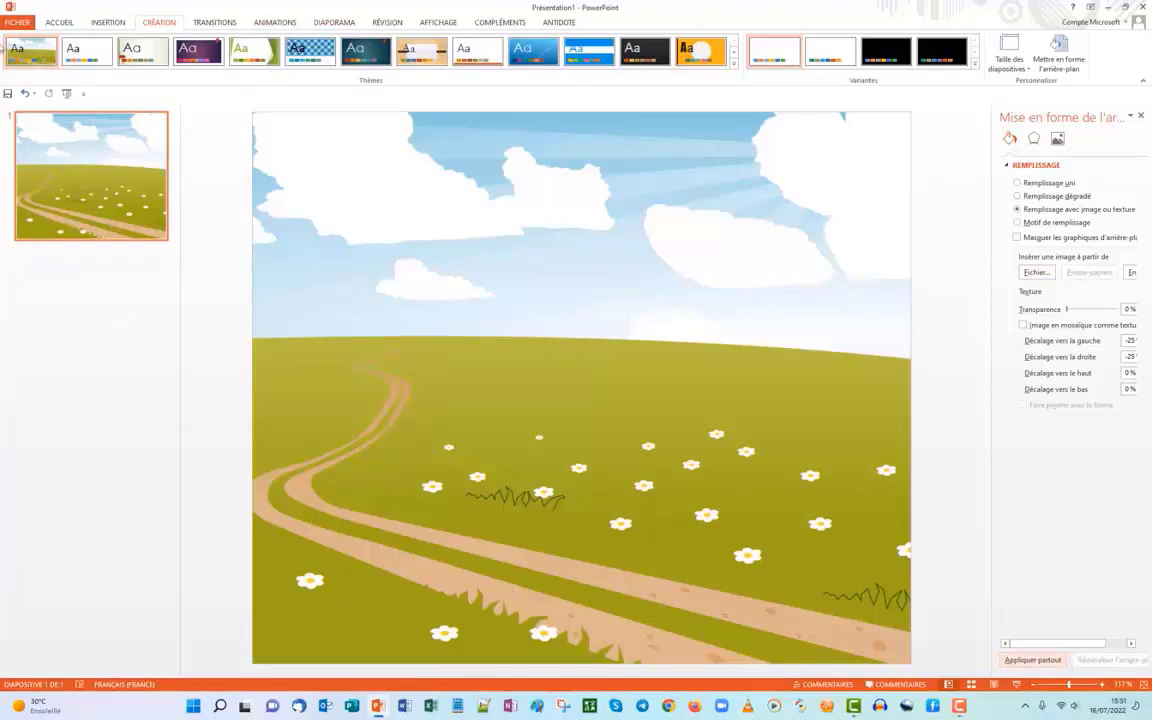
left_click(52, 23)
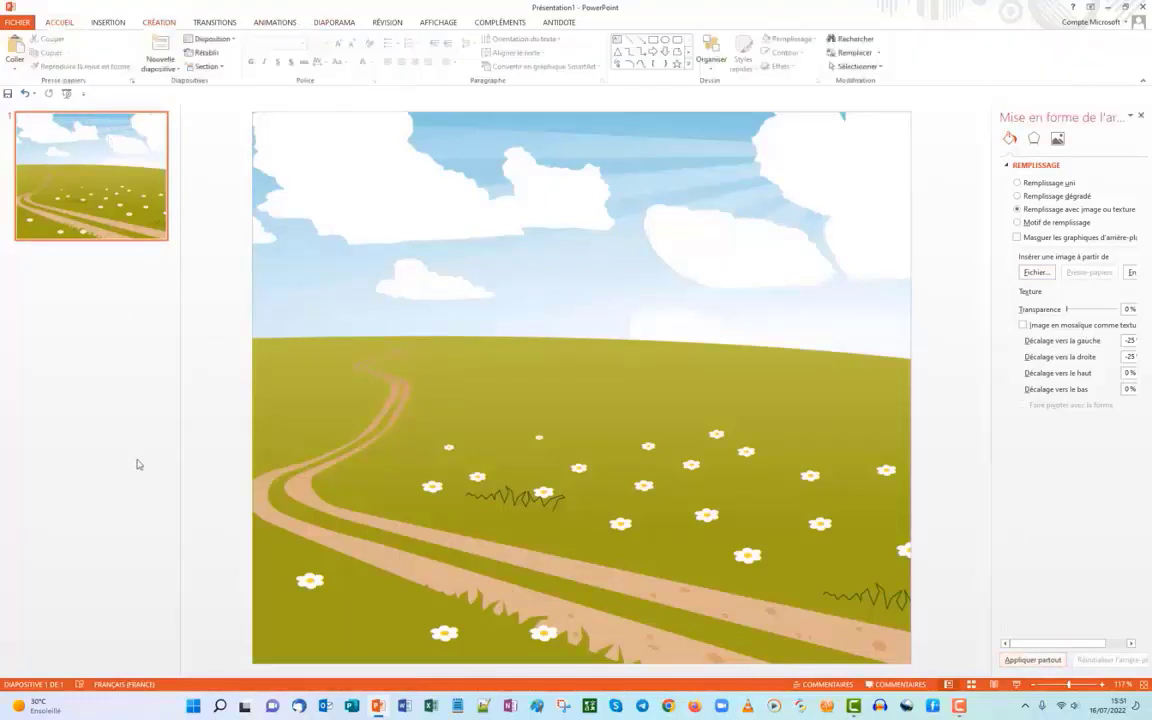
left_click(1141, 117)
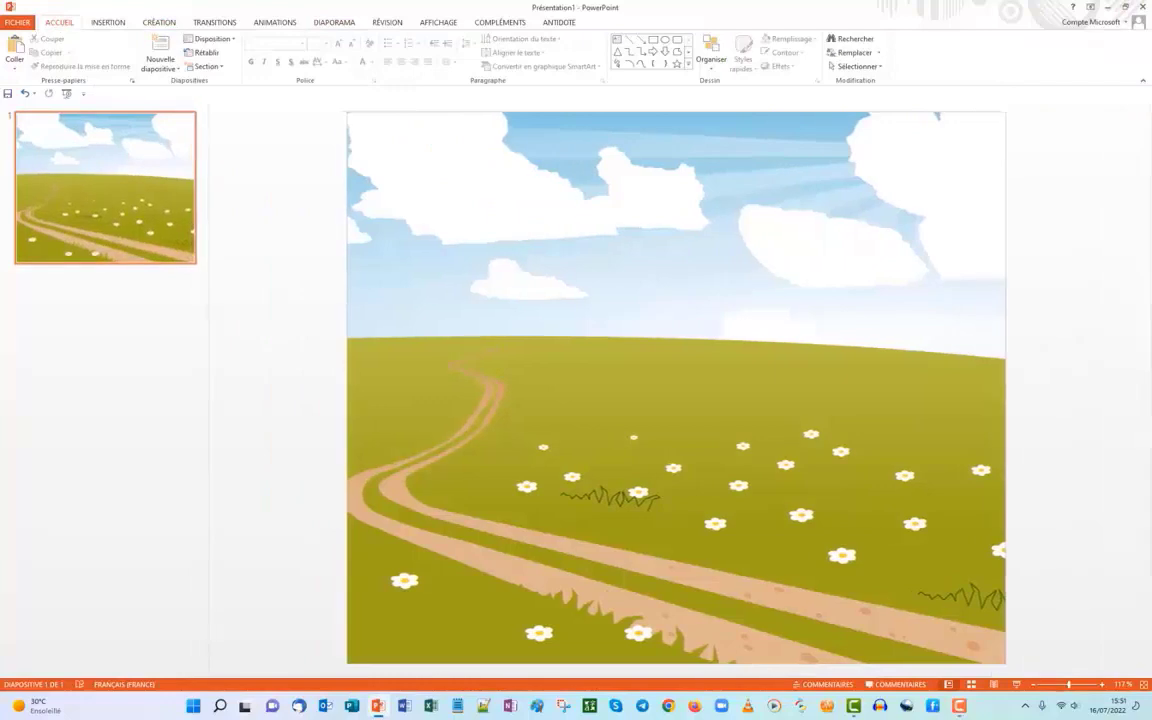
- Add a text box in the sky reading 'Titre du visuel'
left_click(110, 22)
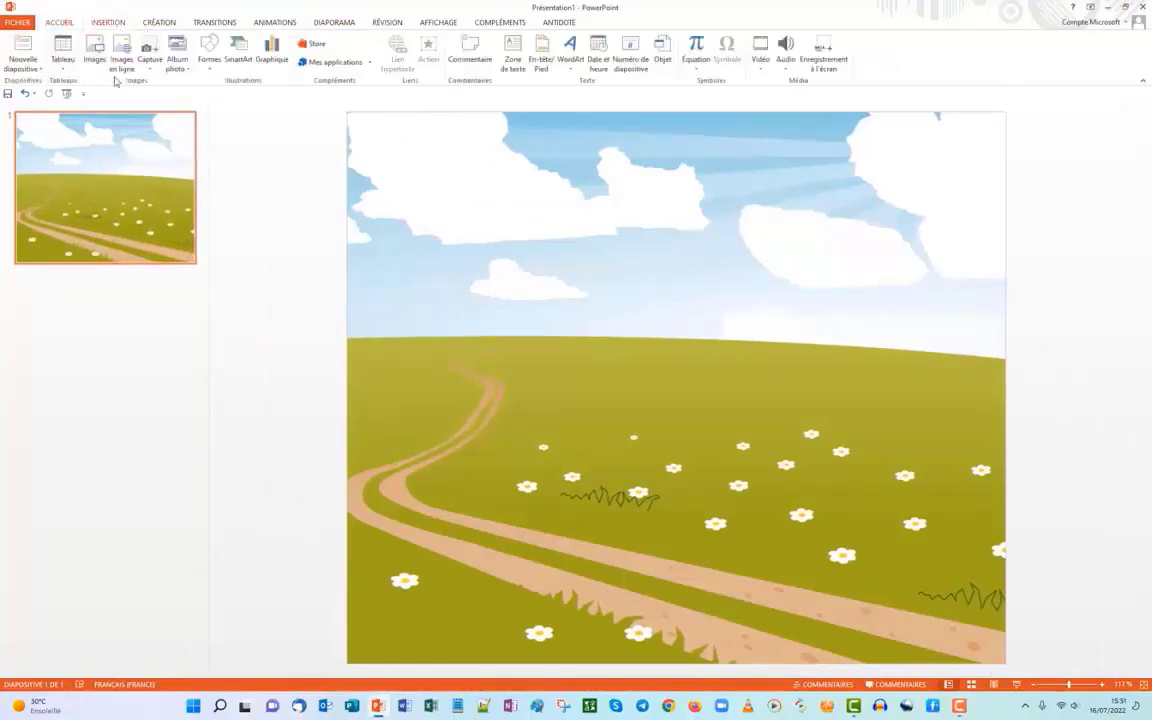
left_click(512, 50)
left_click(478, 210)
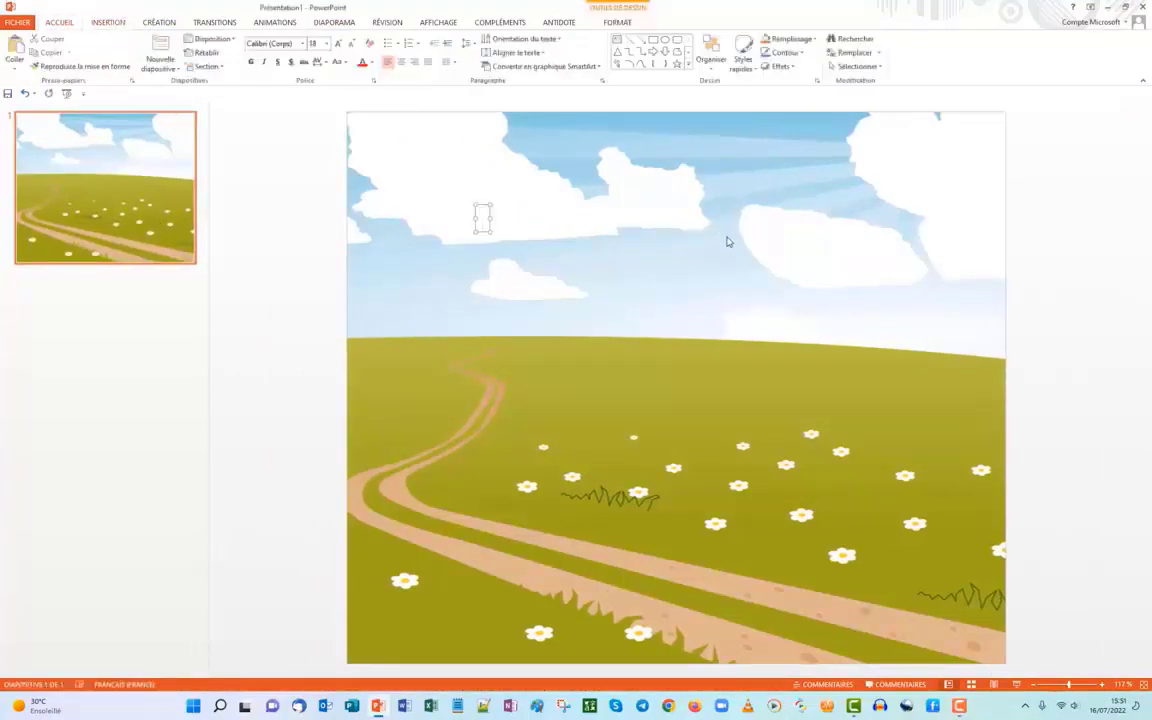
type("Titre de")
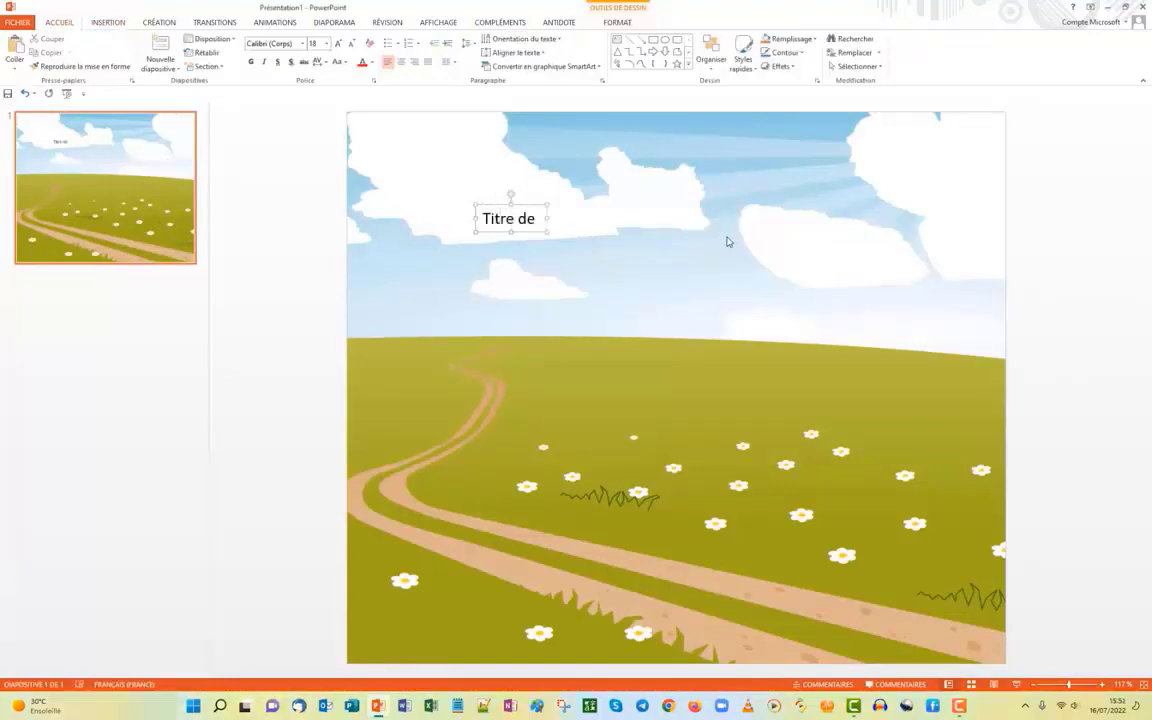
key("BackSpace")
type("u visuel")
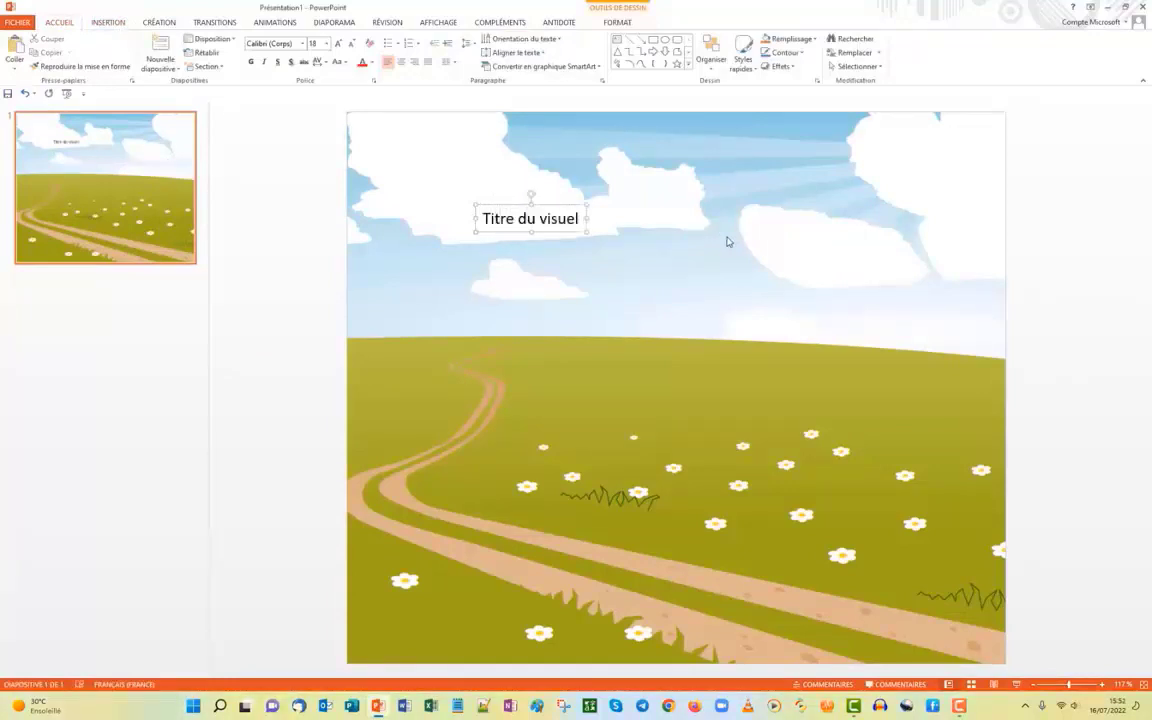
left_click_drag(584, 219, 477, 214)
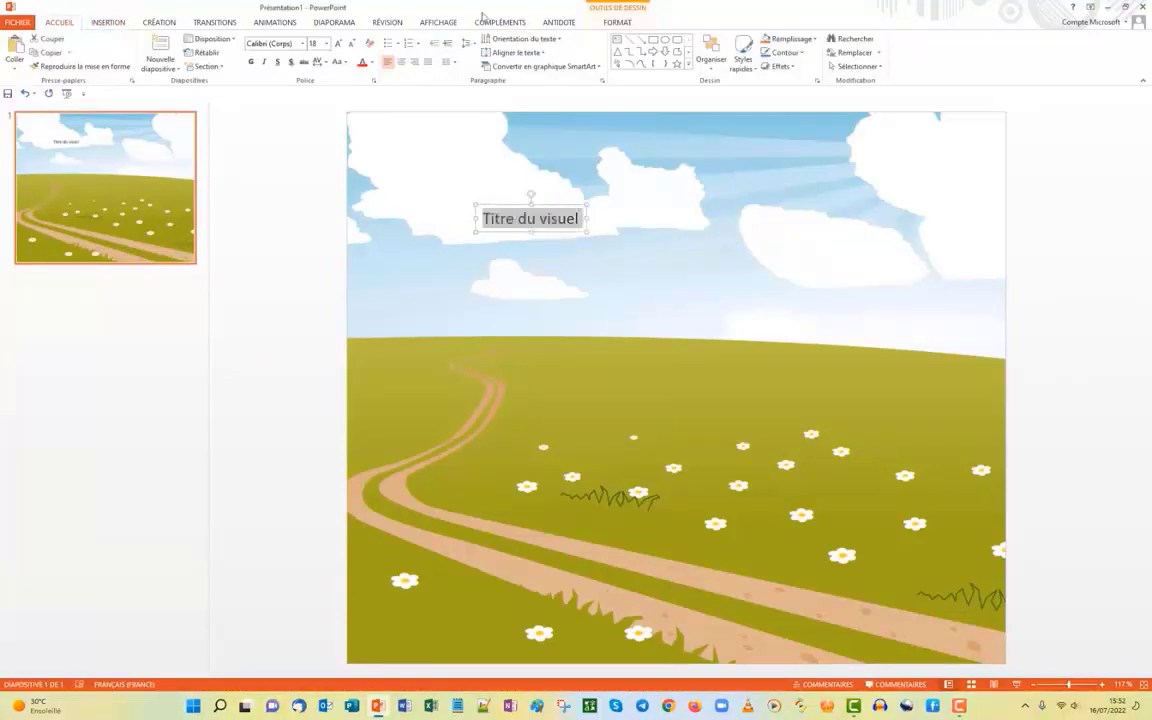
- Format the title in Lucida Console, shadowed, all capitals, size 54
left_click(301, 44)
scroll(305, 290, "down", 4)
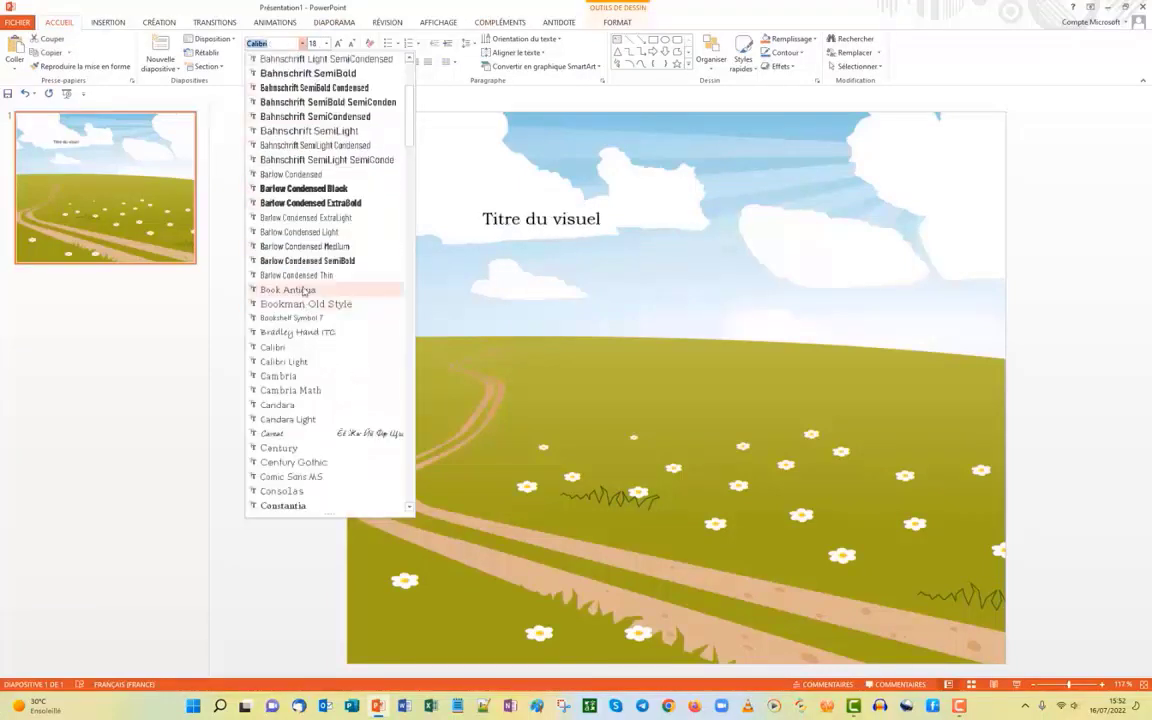
scroll(305, 290, "down", 10)
left_click(302, 362)
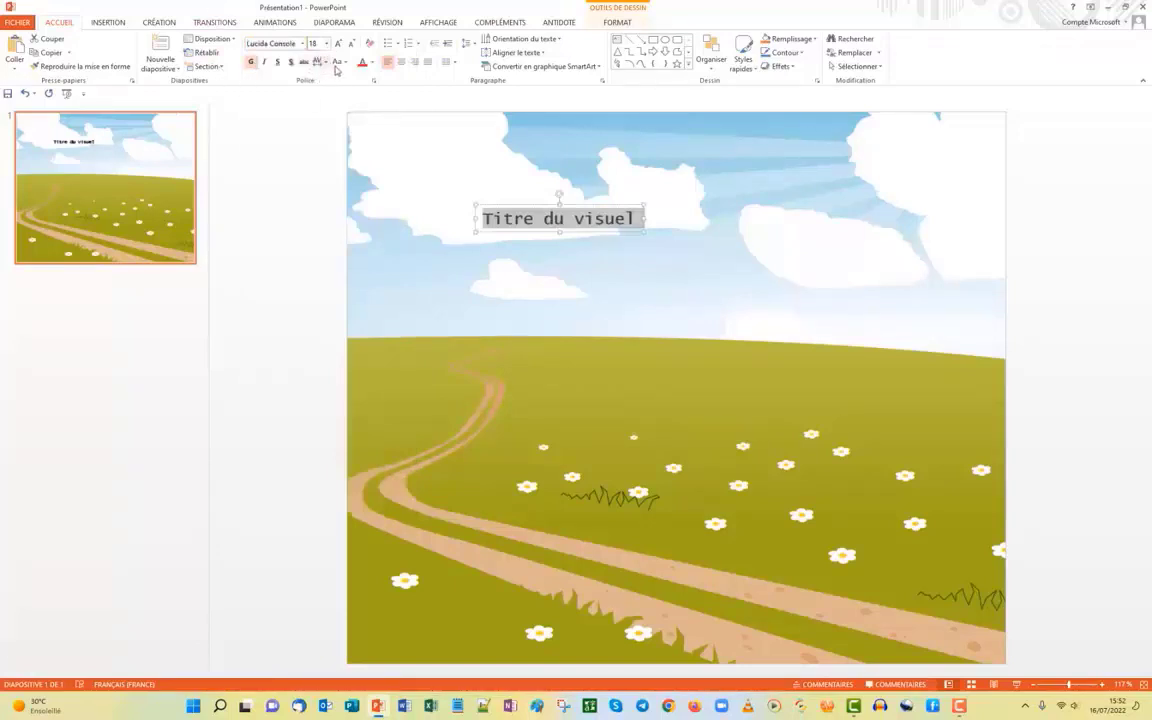
left_click(291, 62)
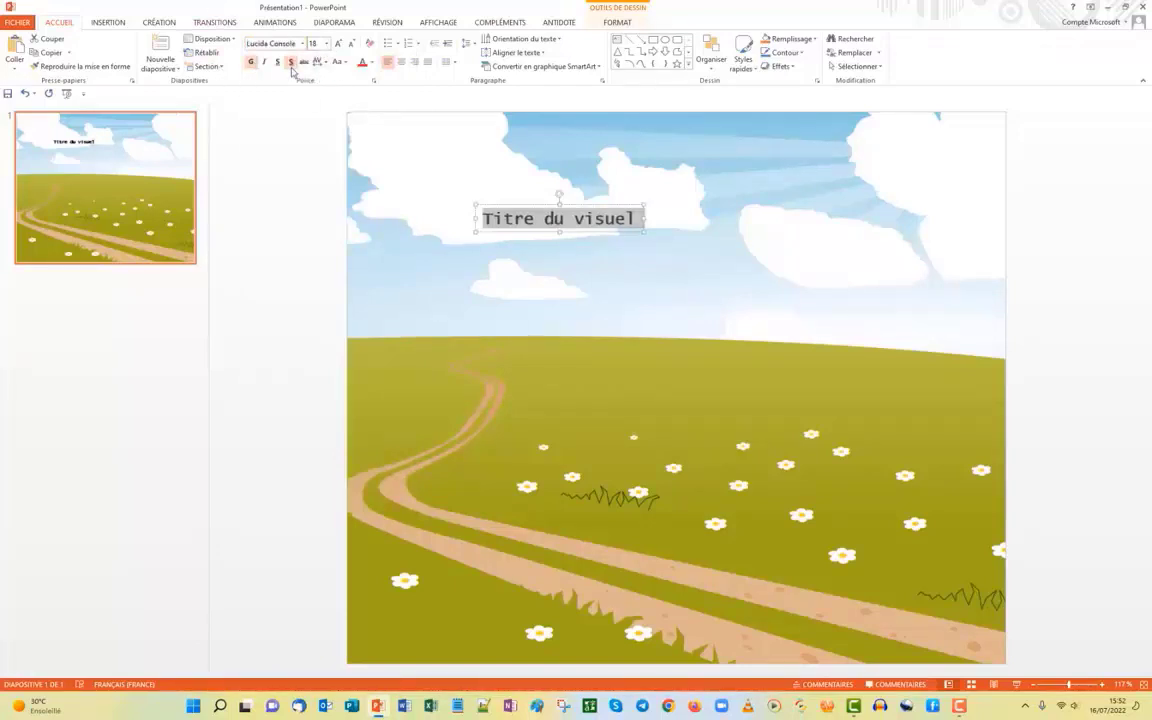
left_click(345, 64)
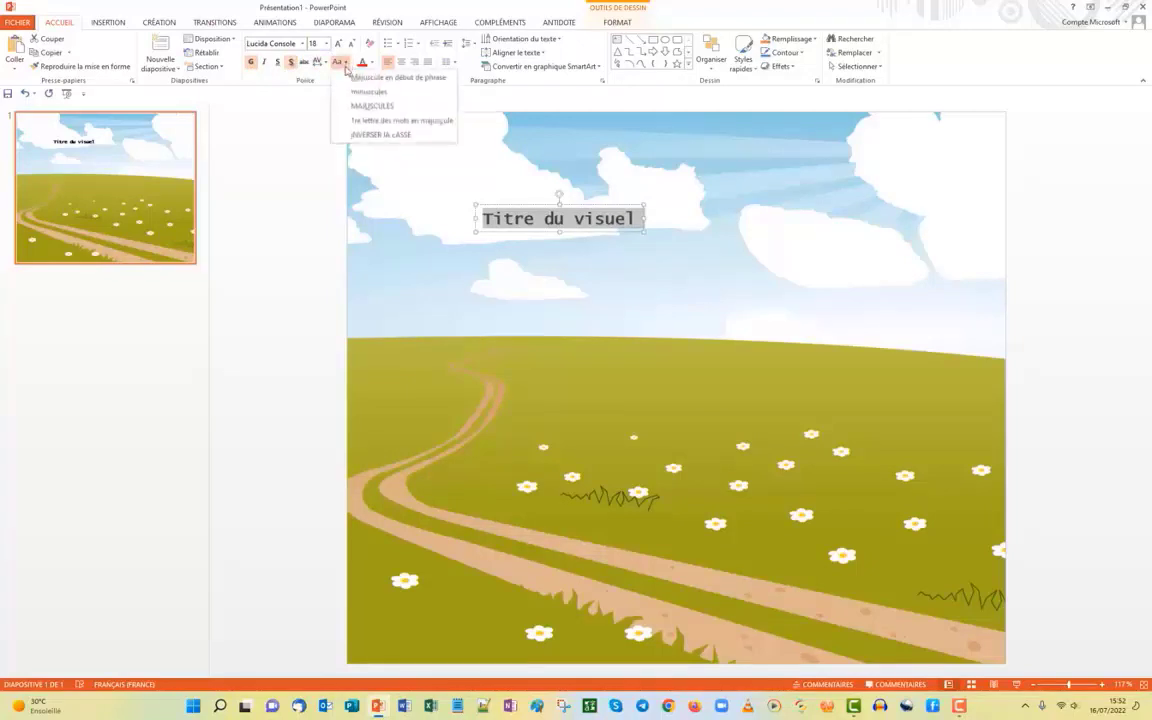
left_click(372, 105)
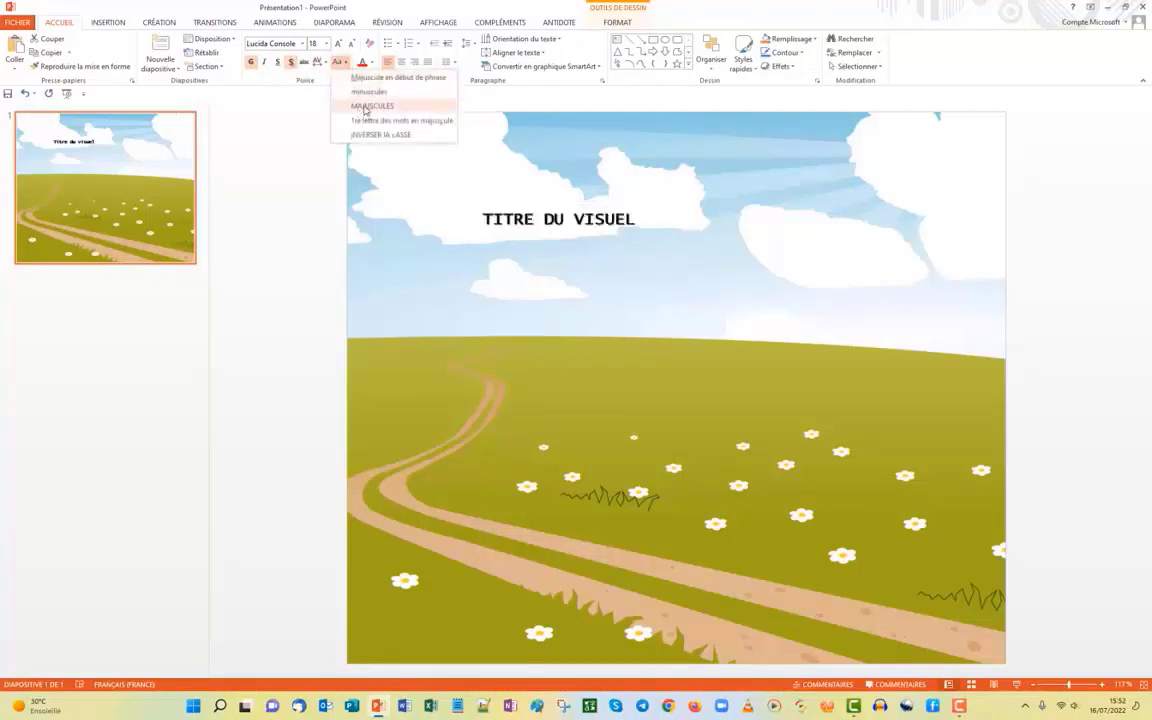
left_click(326, 43)
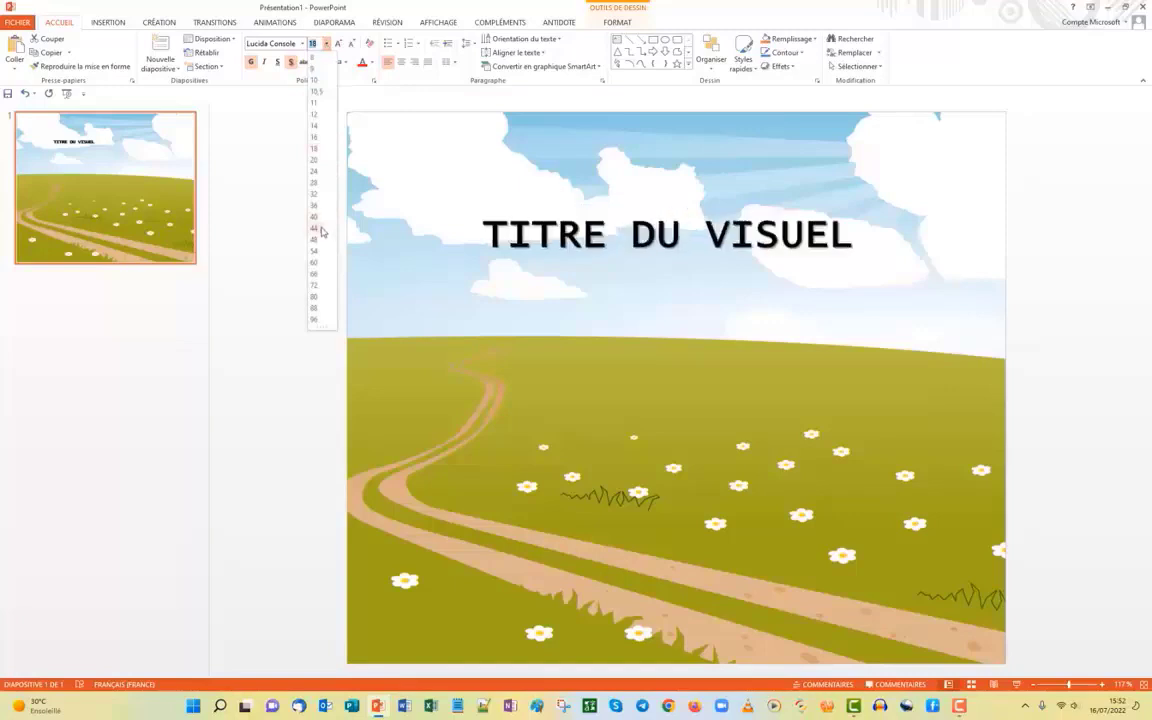
left_click(316, 251)
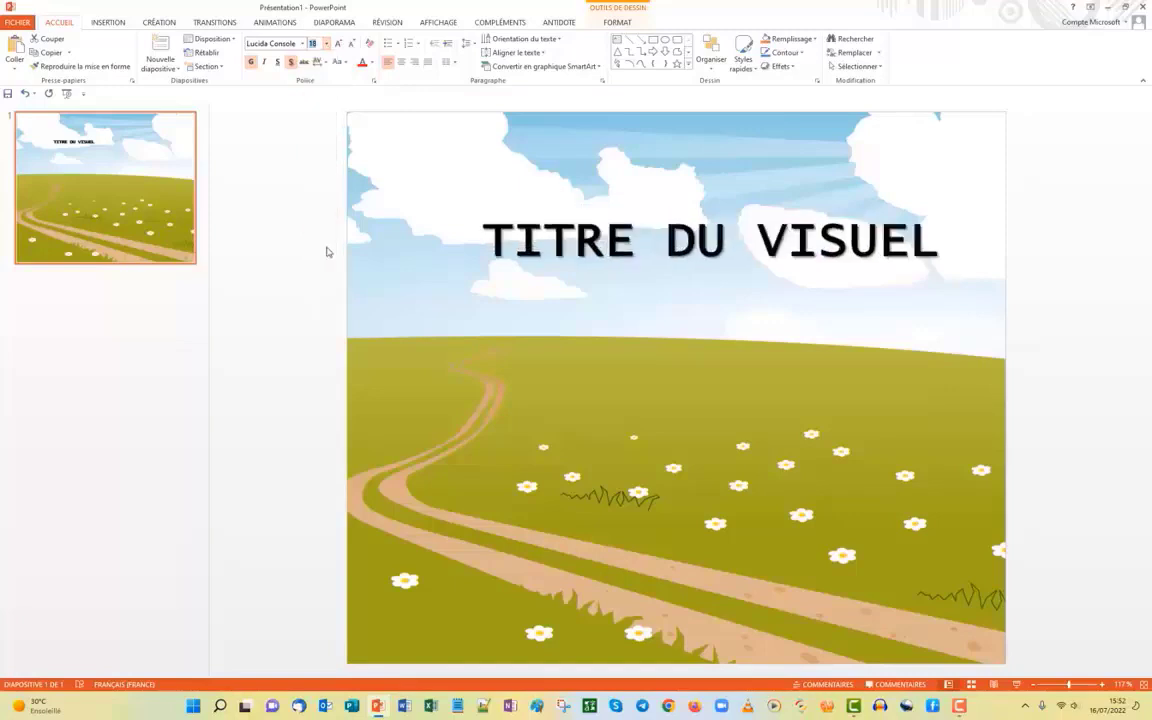
- Move the title near the top and centre it horizontally on the slide
left_click_drag(689, 195, 674, 167)
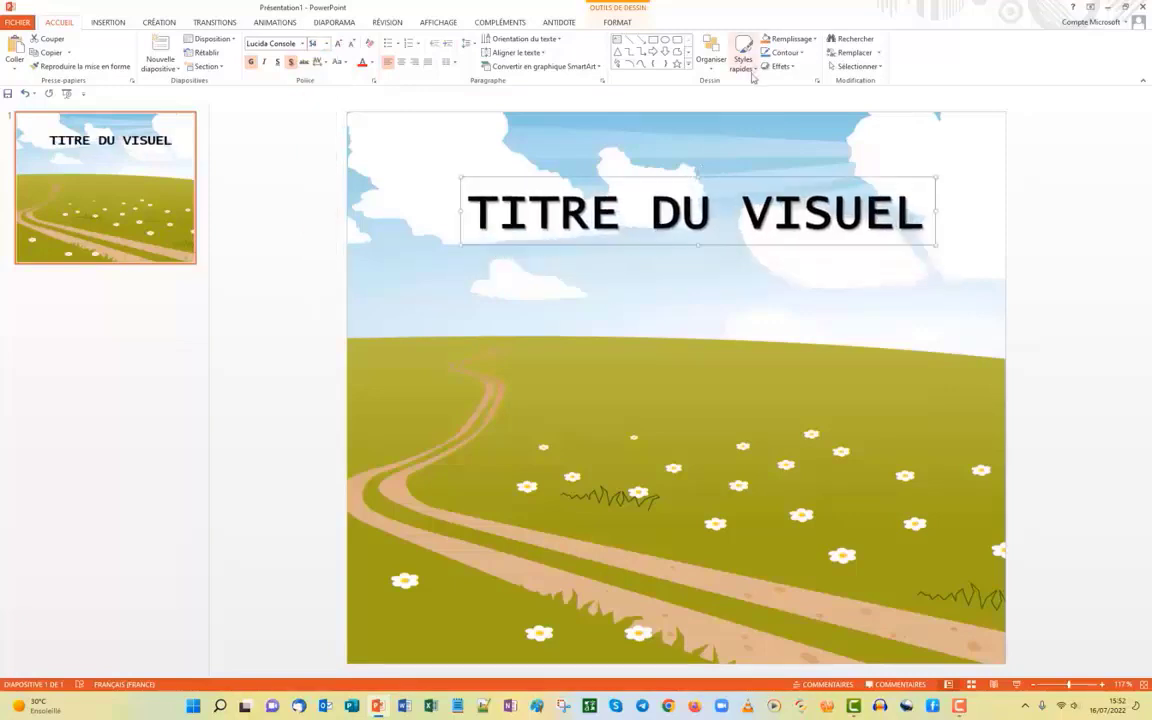
left_click(711, 58)
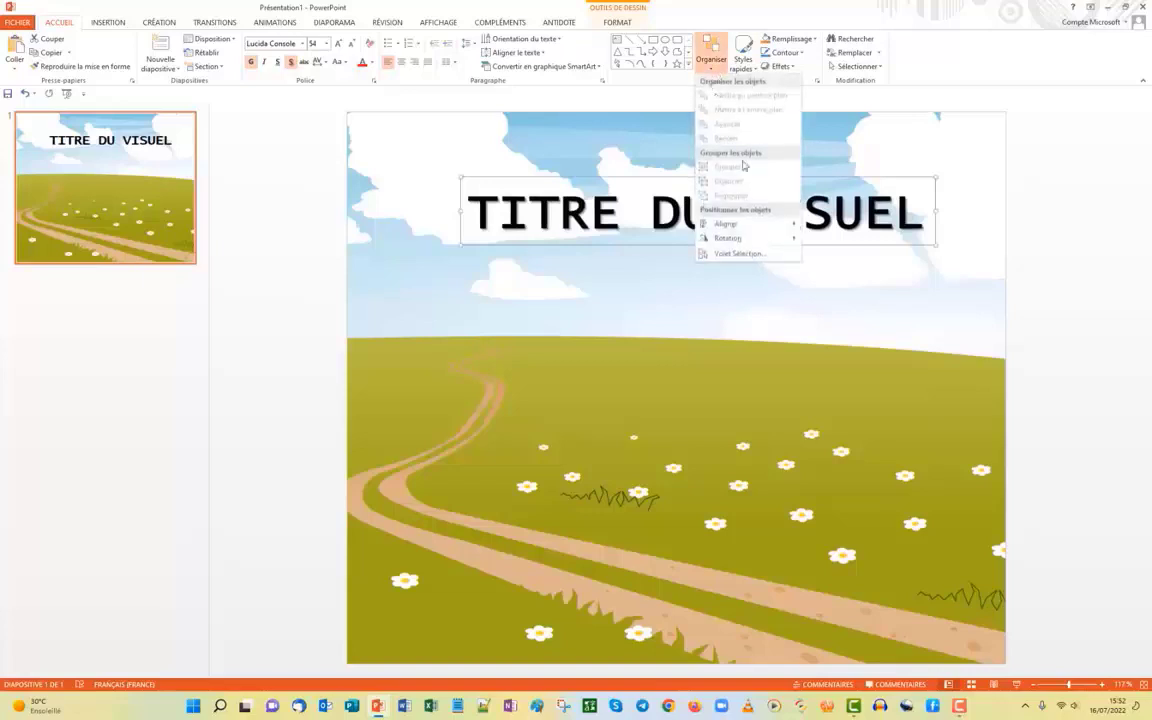
mouse_move(740, 223)
left_click(828, 241)
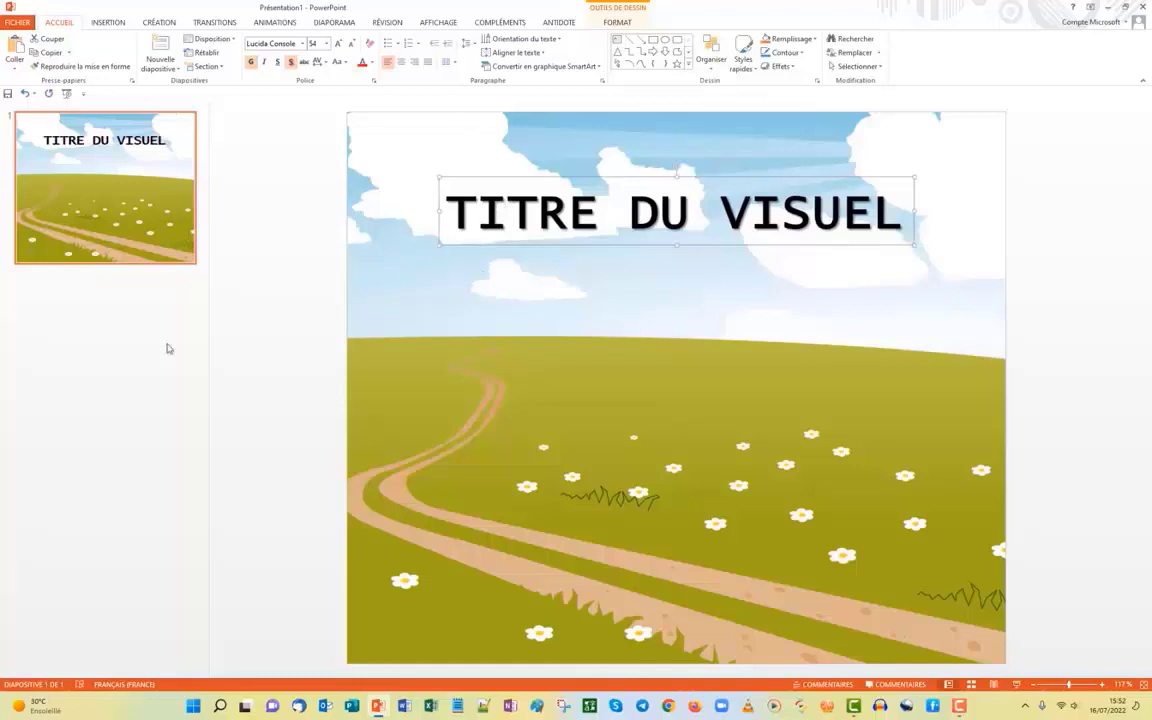
left_click(543, 368)
- Insert the person-at-desk illustration onto the meadow slide
left_click(108, 22)
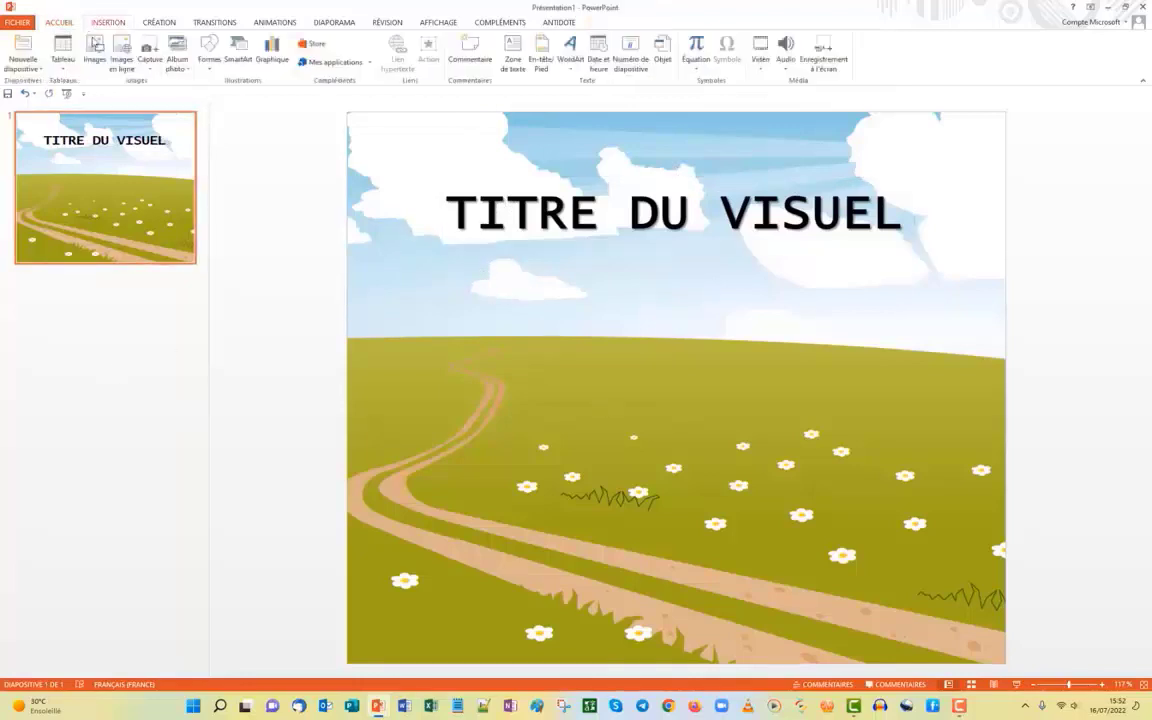
left_click(94, 50)
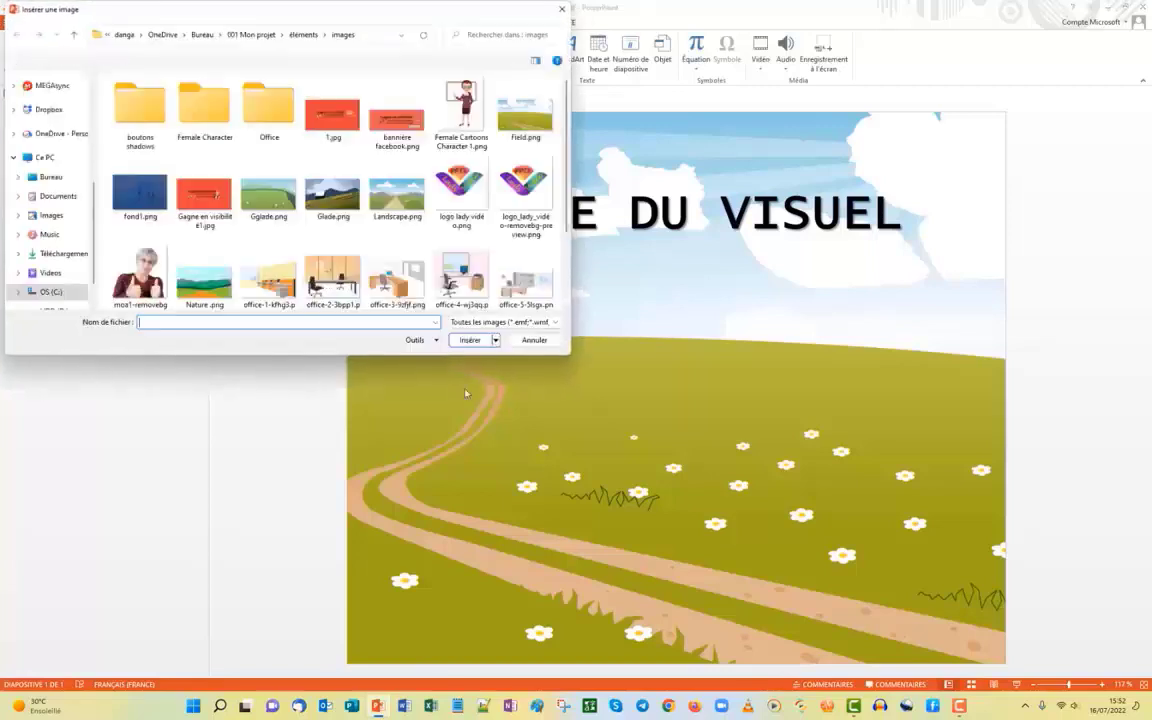
double_click(462, 280)
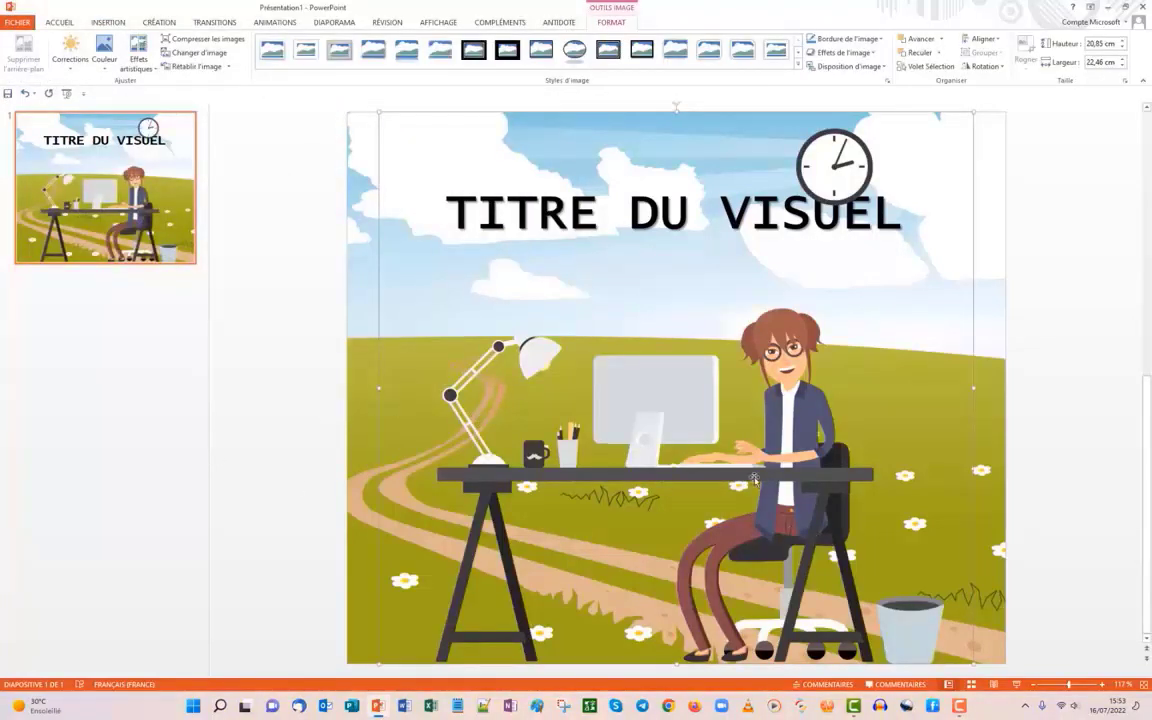
left_click_drag(641, 176, 641, 214)
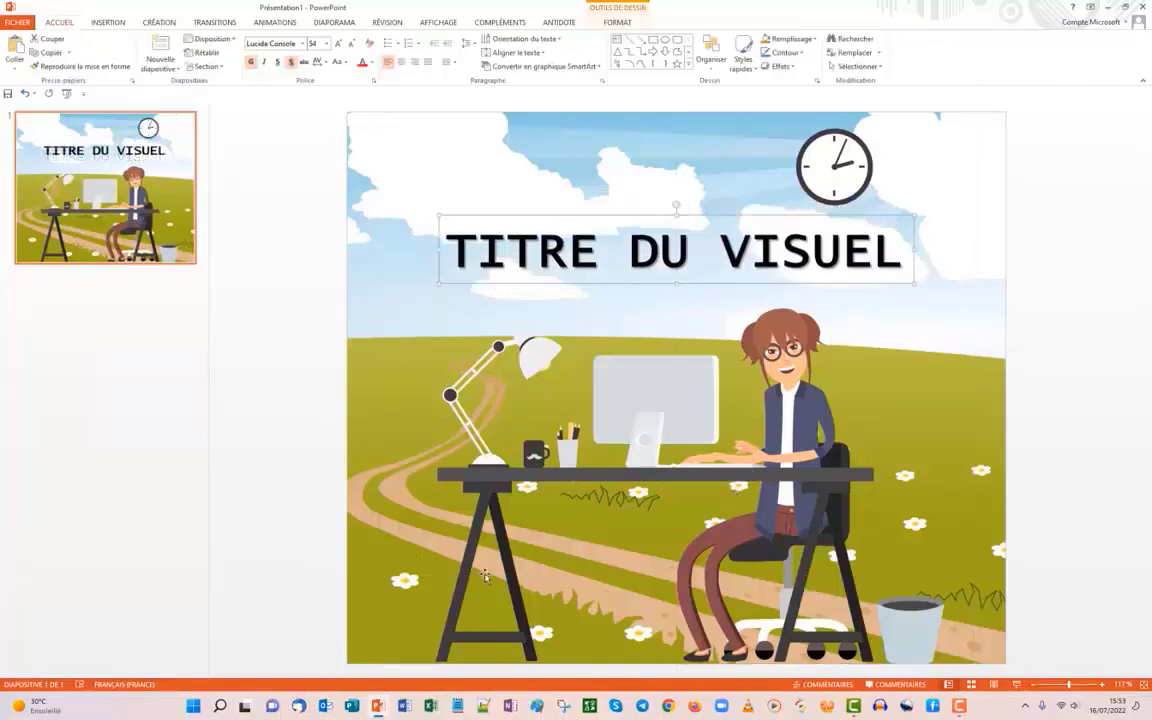
- Shrink the illustration toward the lower part of the slide and put the title back up
left_click(618, 540)
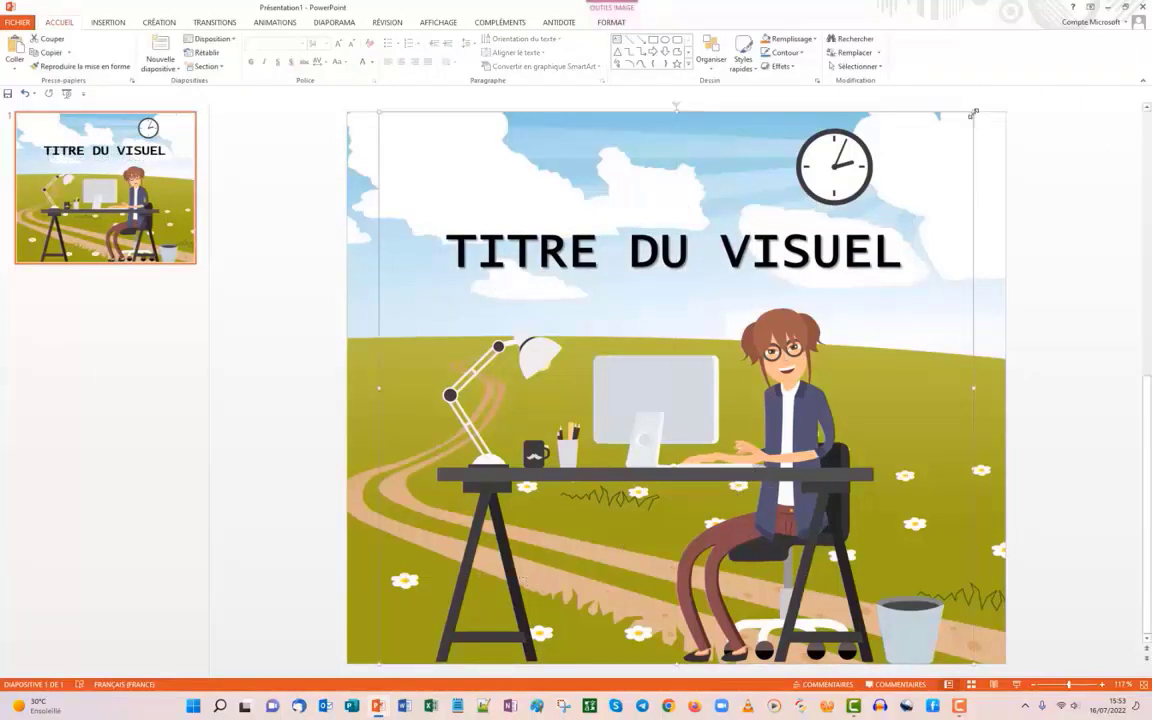
left_click_drag(973, 112, 824, 333)
left_click_drag(661, 212, 656, 184)
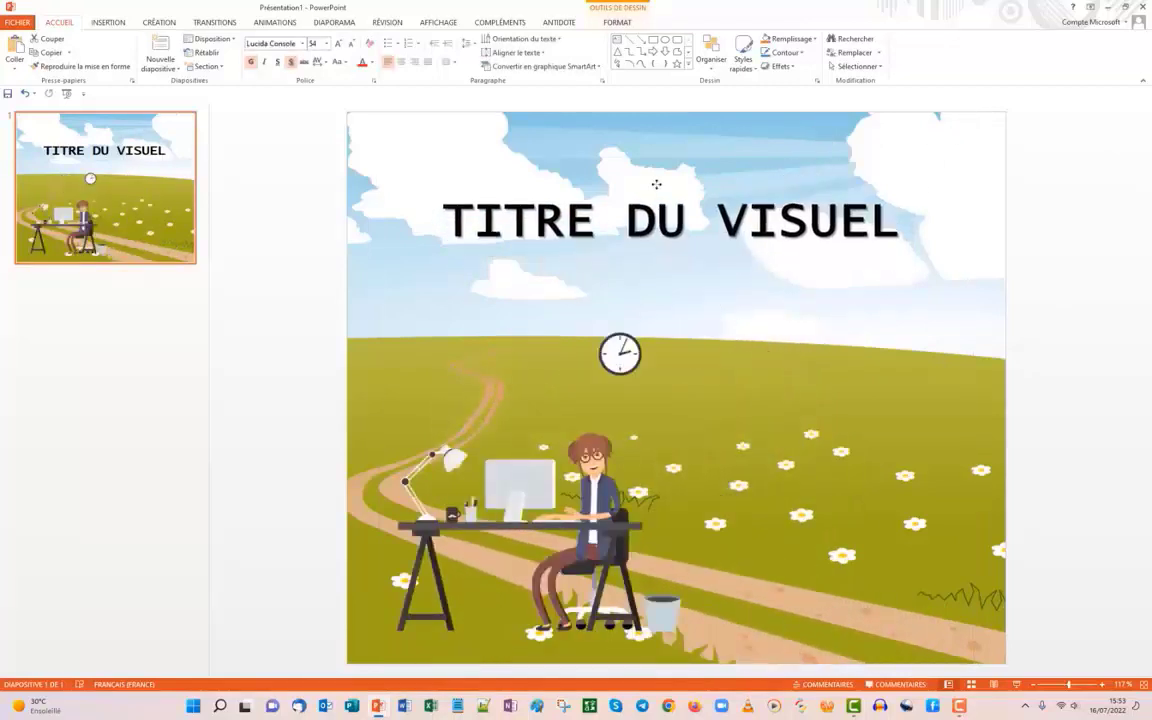
key("Escape")
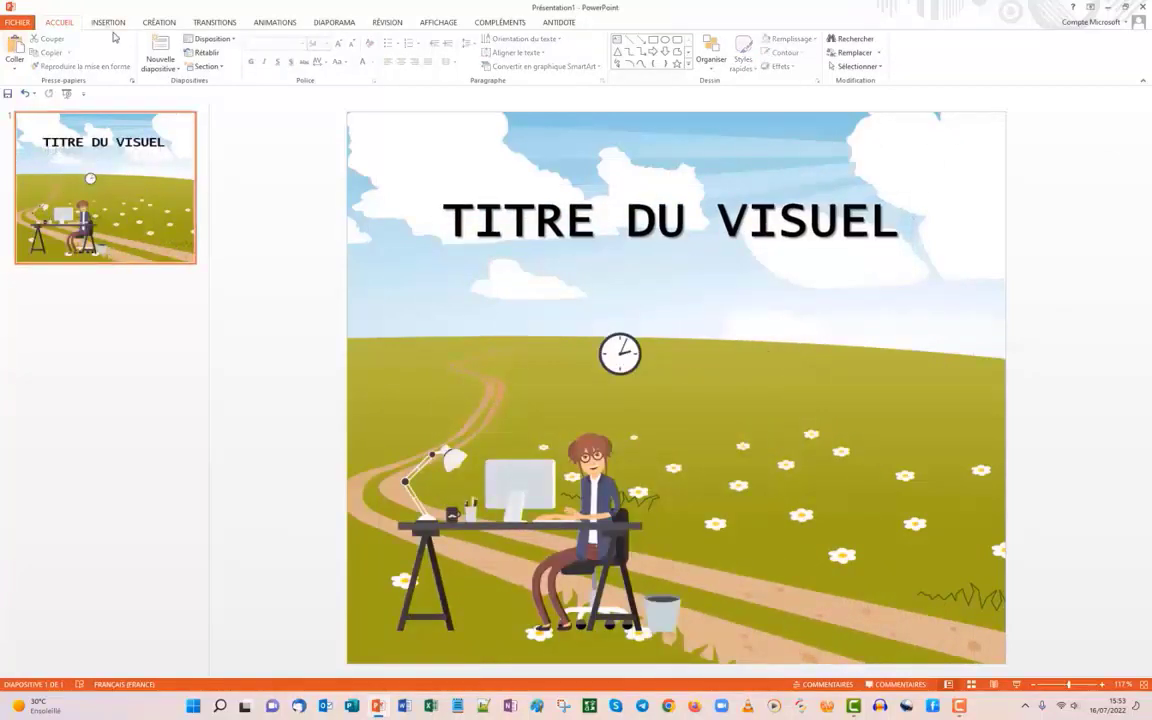
left_click(106, 24)
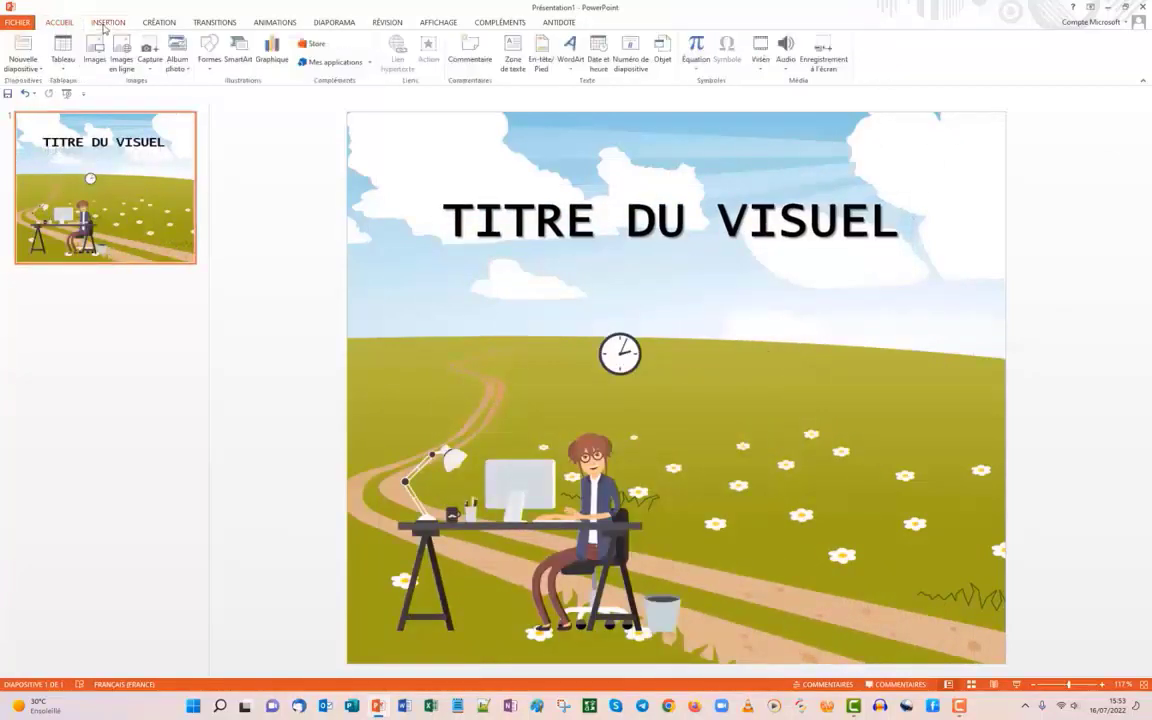
- Add the caption 'Qu'il fait bon travailler dans les prés.' right of the clock, red, bold and shadowed
left_click(516, 55)
left_click_drag(738, 378, 925, 400)
type("Qu'il fait bon travailler dans les prés.")
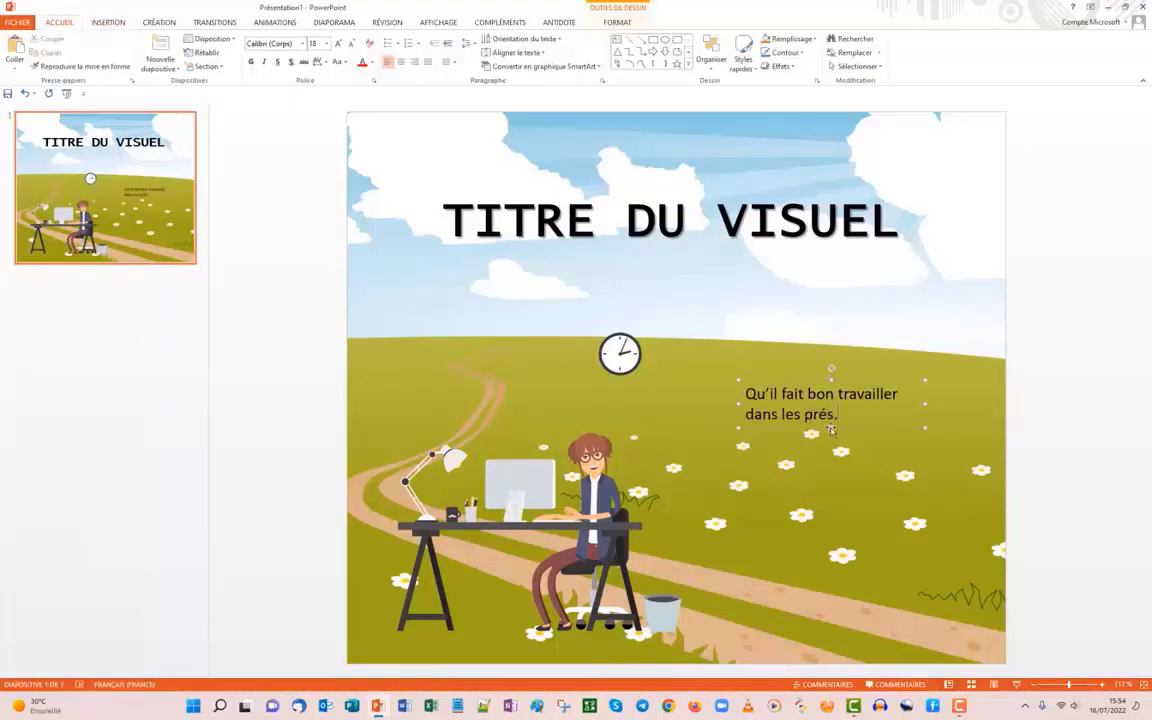
key("Escape")
key("ctrl+shift+v")
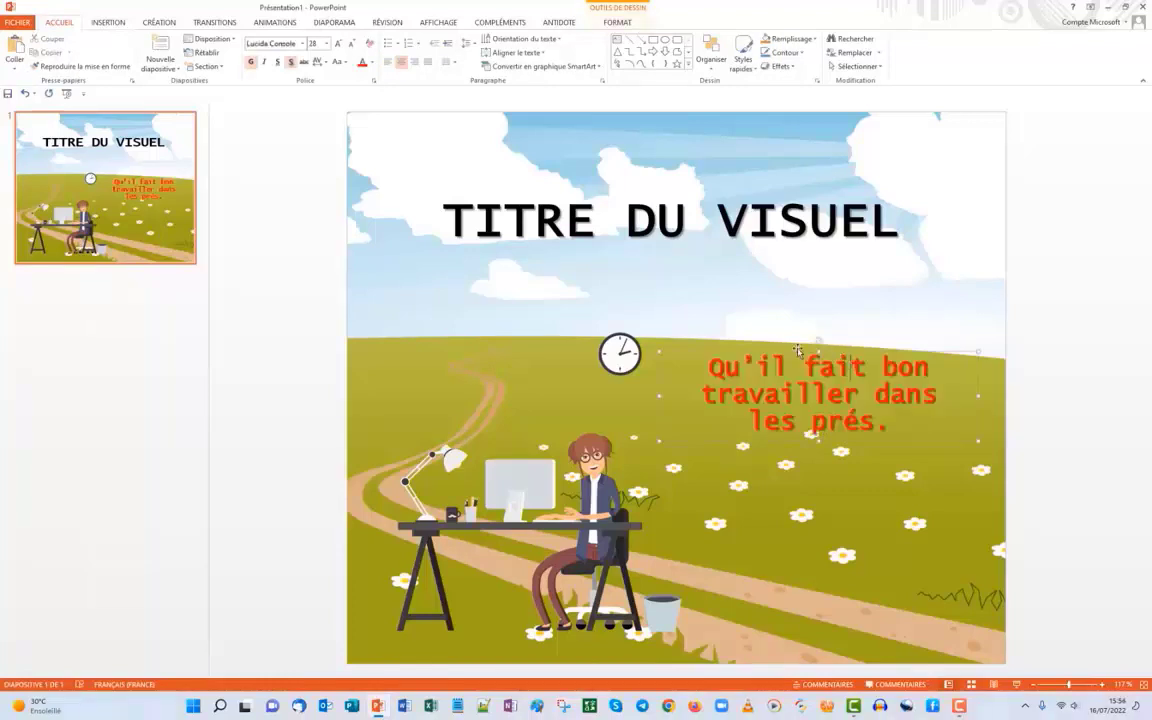
left_click(1075, 485)
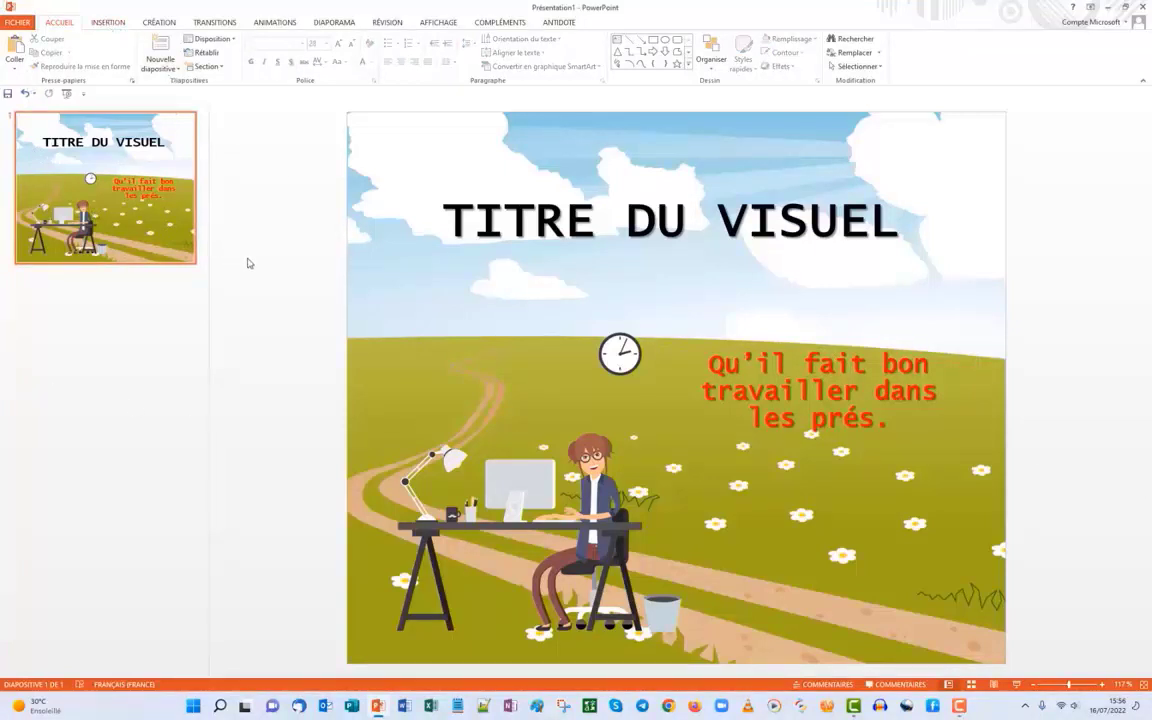
- Save the meadow visual as modèle facebook.pptx, then begin a new presentation
left_click(16, 22)
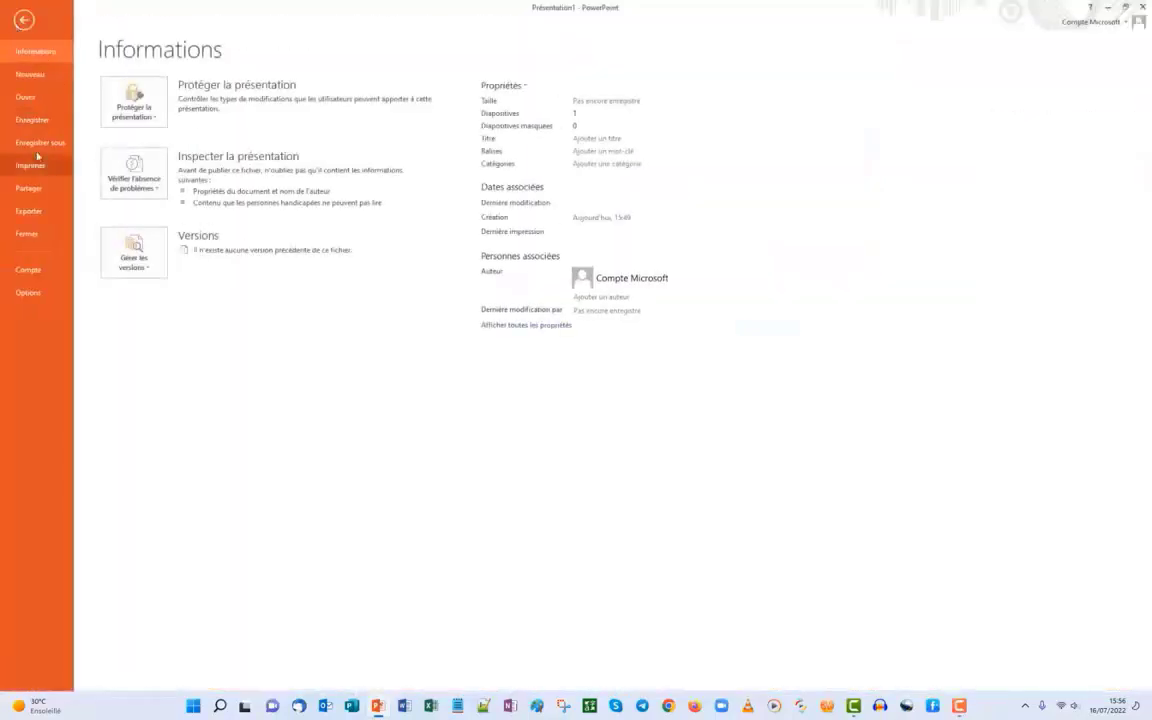
left_click(38, 143)
left_click(710, 487)
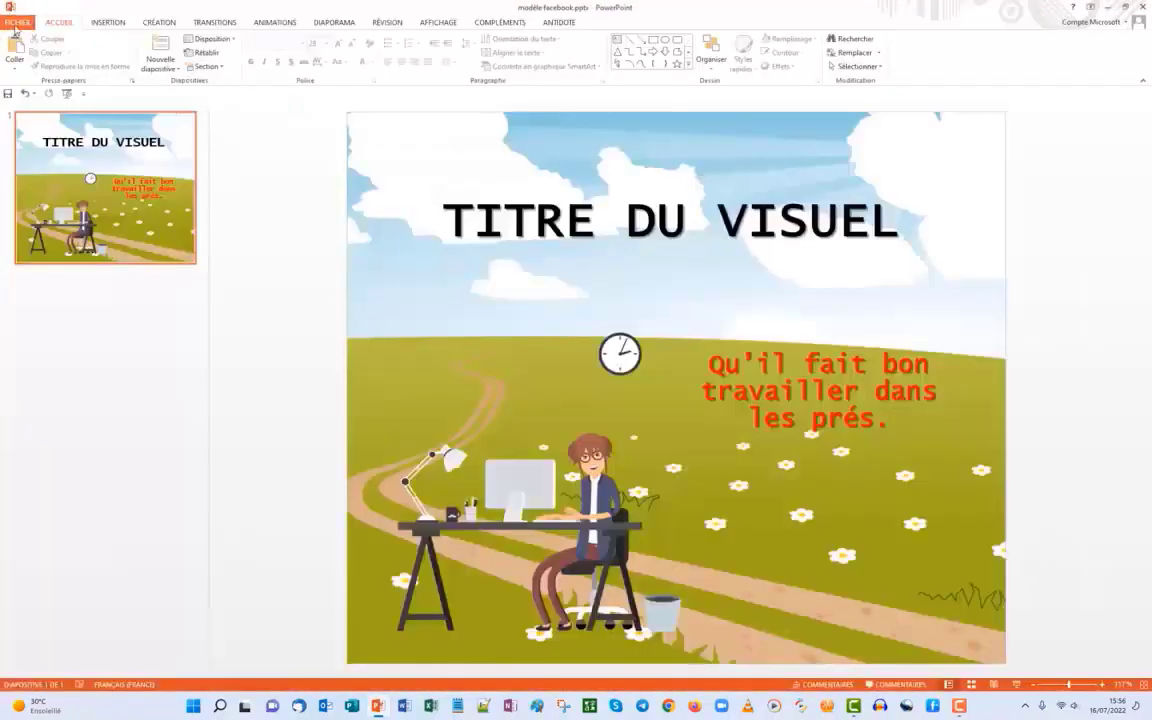
left_click(14, 22)
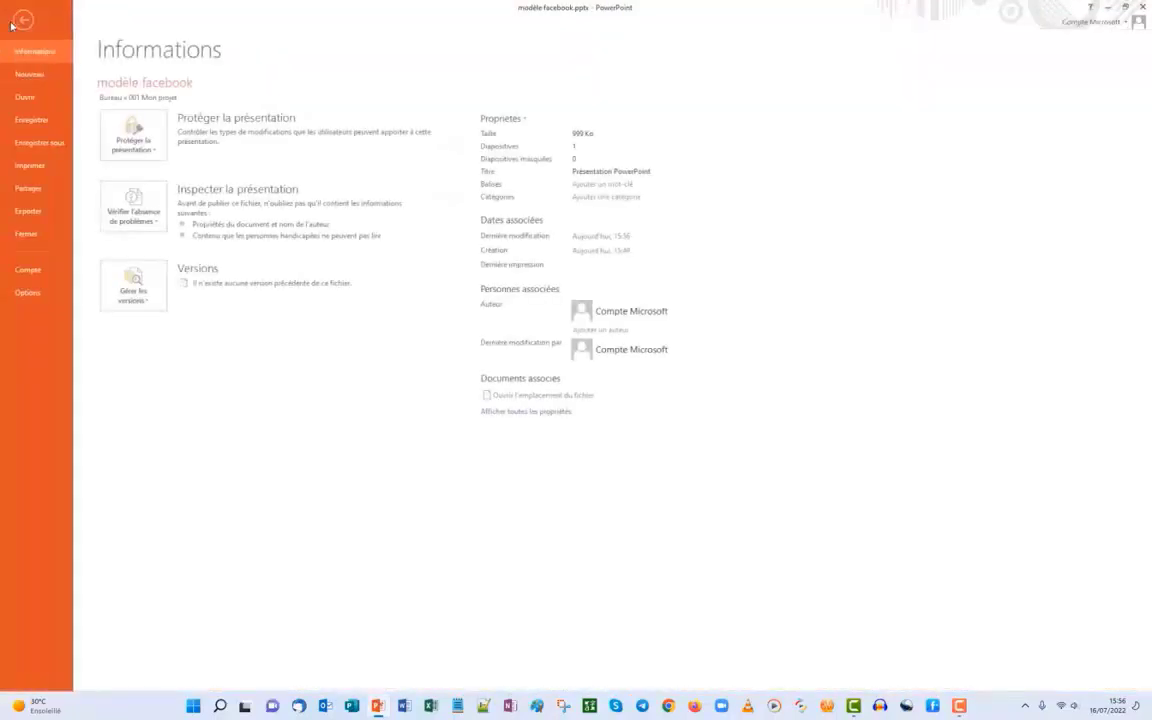
left_click(28, 75)
- Create a blank presentation and apply the Vide layout to its slide
left_click(110, 158)
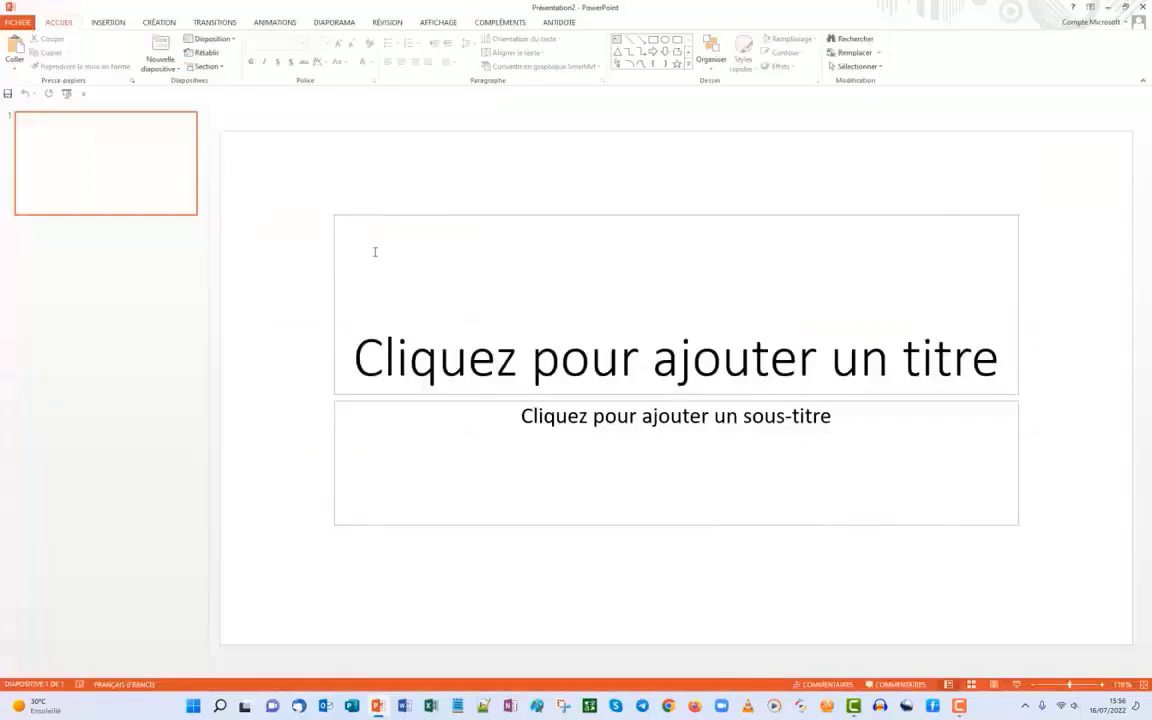
left_click(207, 39)
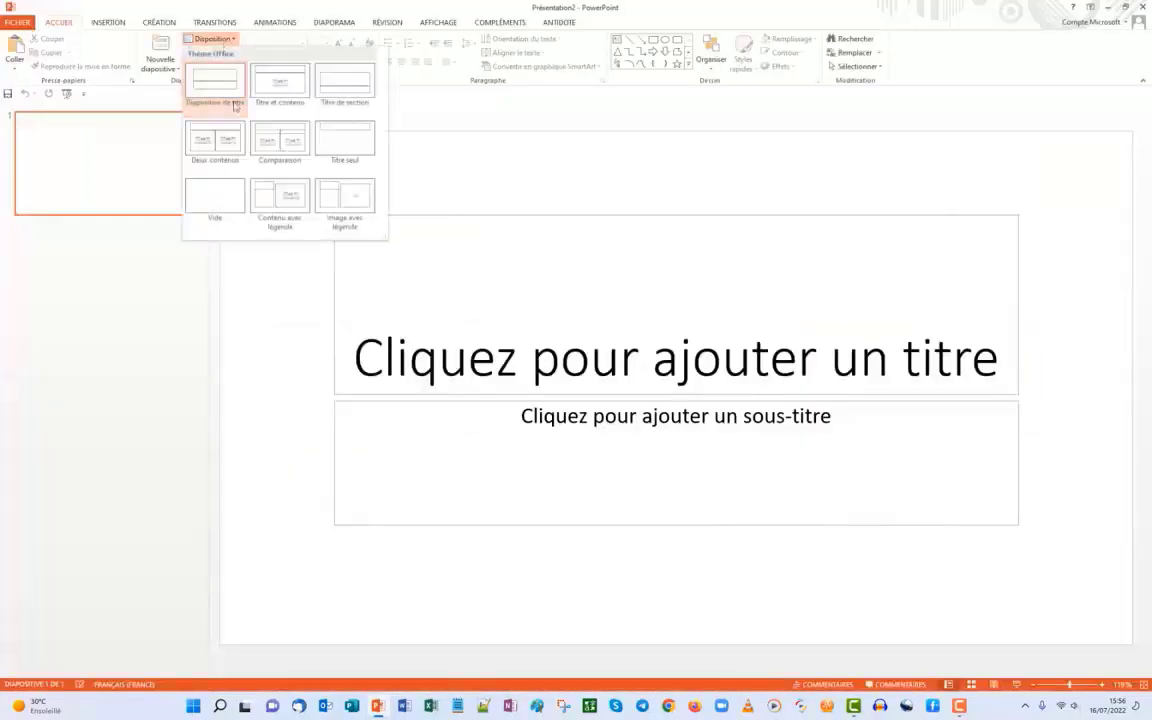
left_click(227, 211)
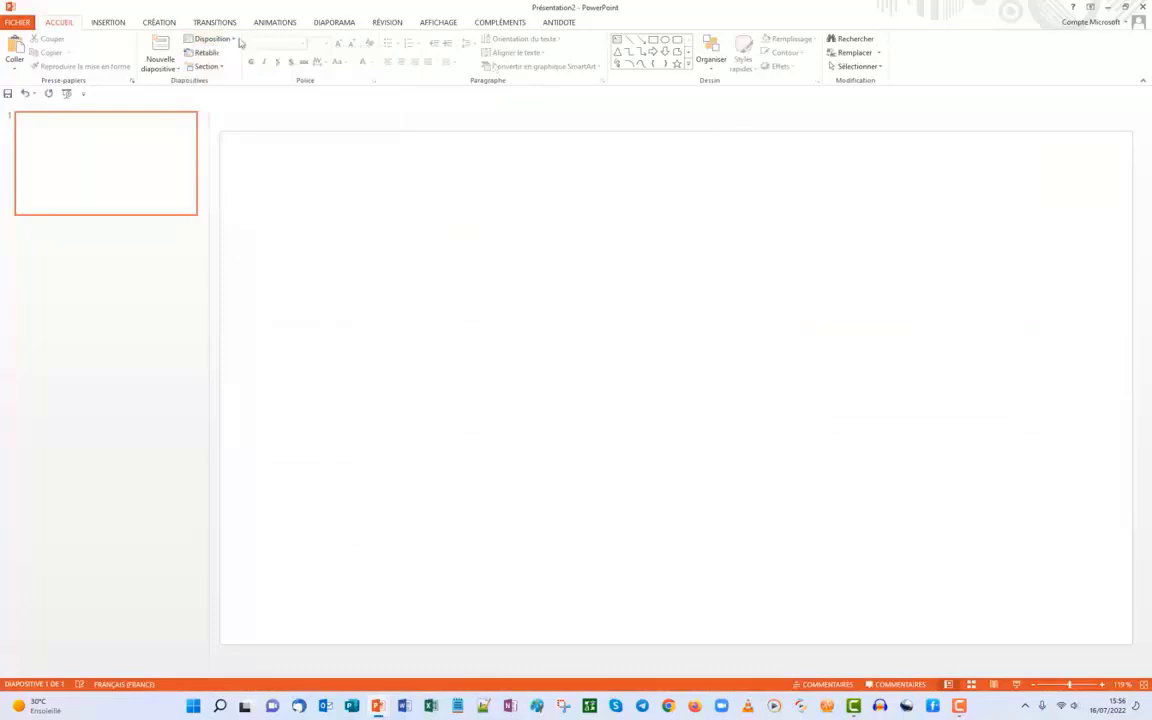
- Set a custom portrait slide size, 24,458 cm wide, scaling content to fit
left_click(162, 22)
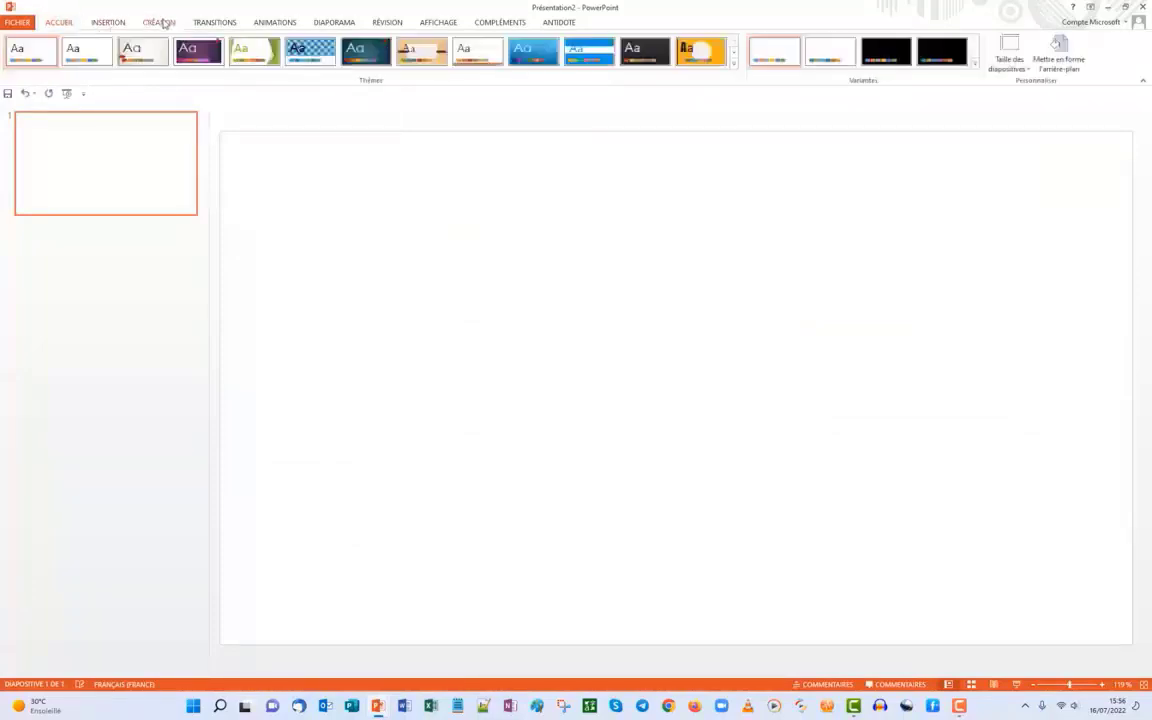
left_click(1010, 58)
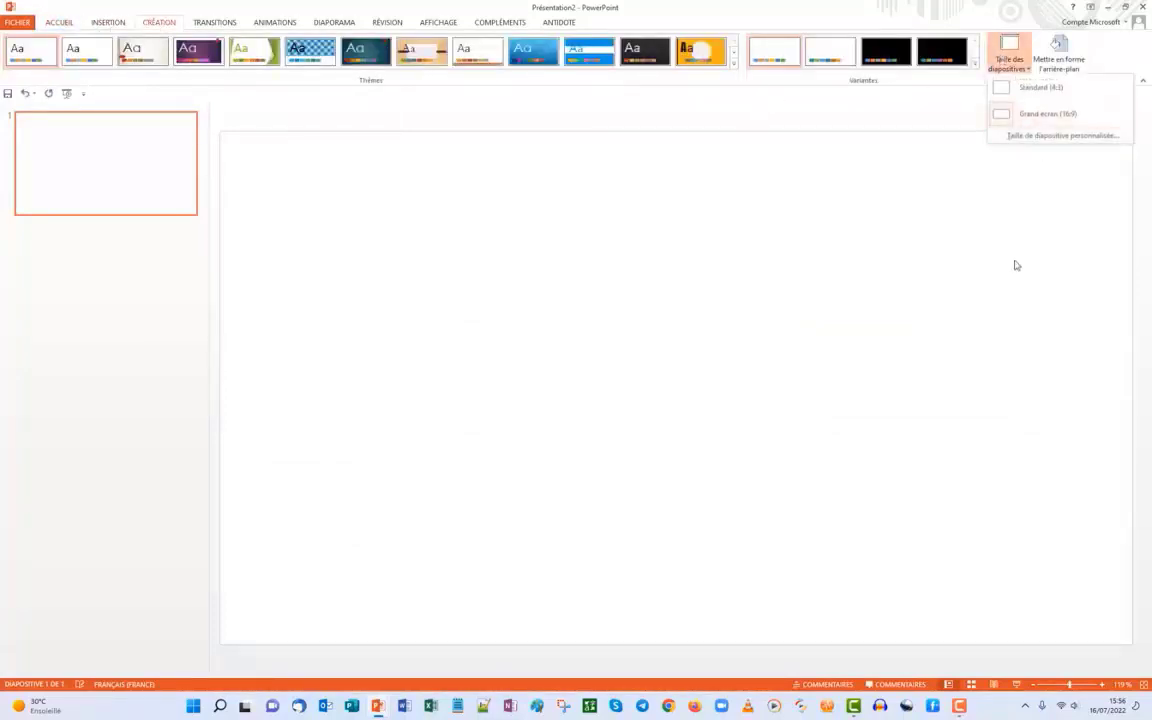
left_click(1029, 139)
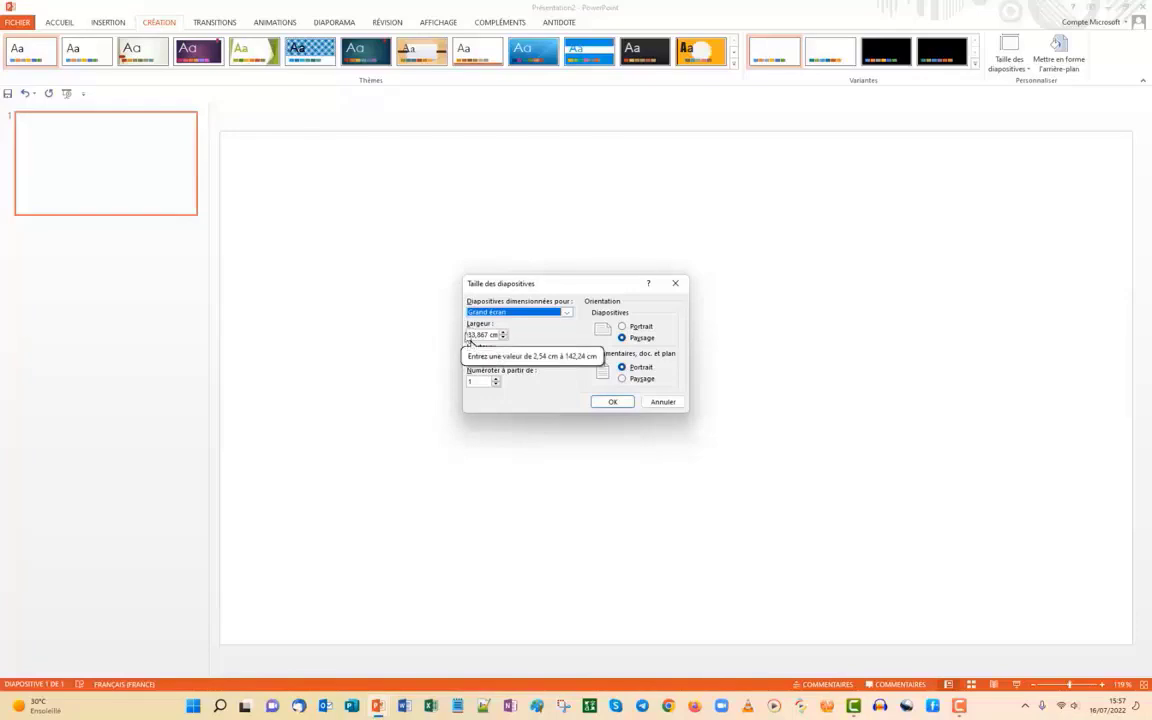
left_click(485, 335)
type("4")
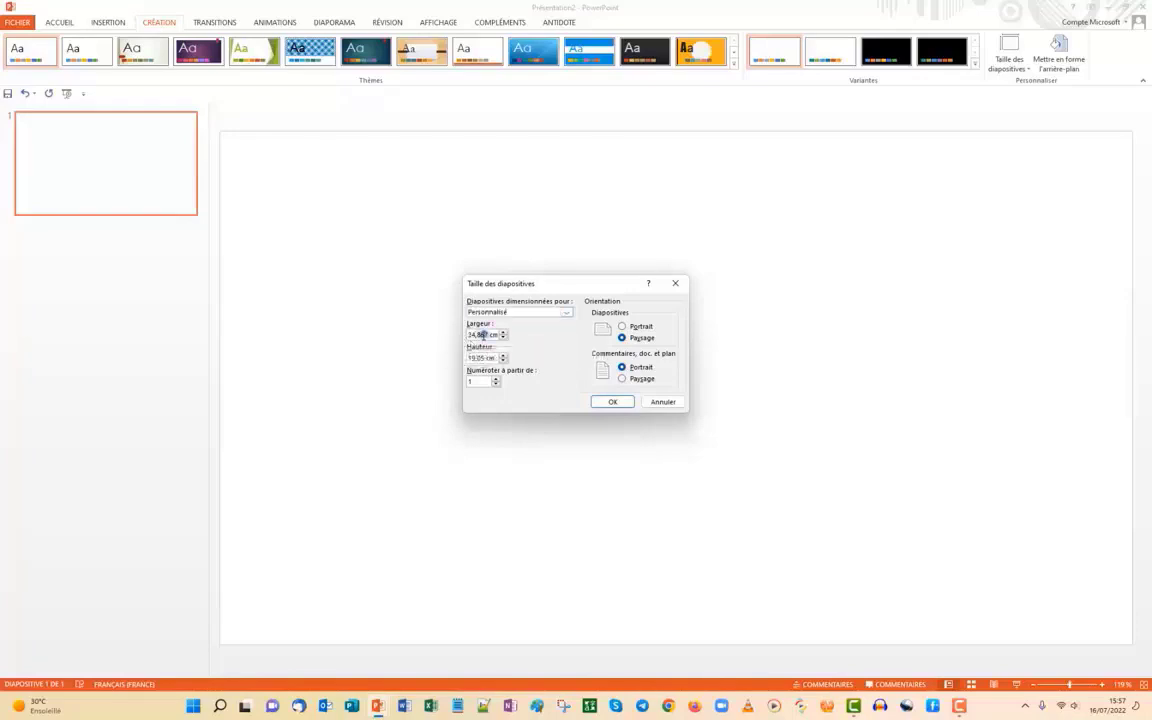
left_click(481, 358)
type("33")
left_click(612, 401)
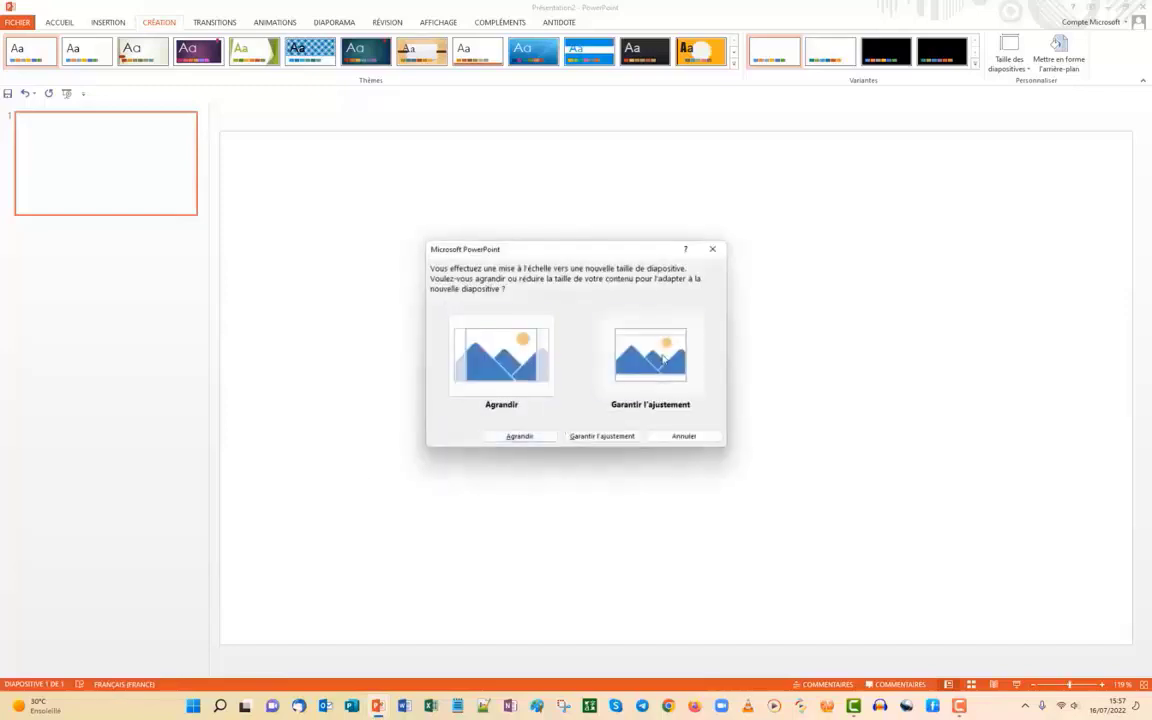
left_click(662, 360)
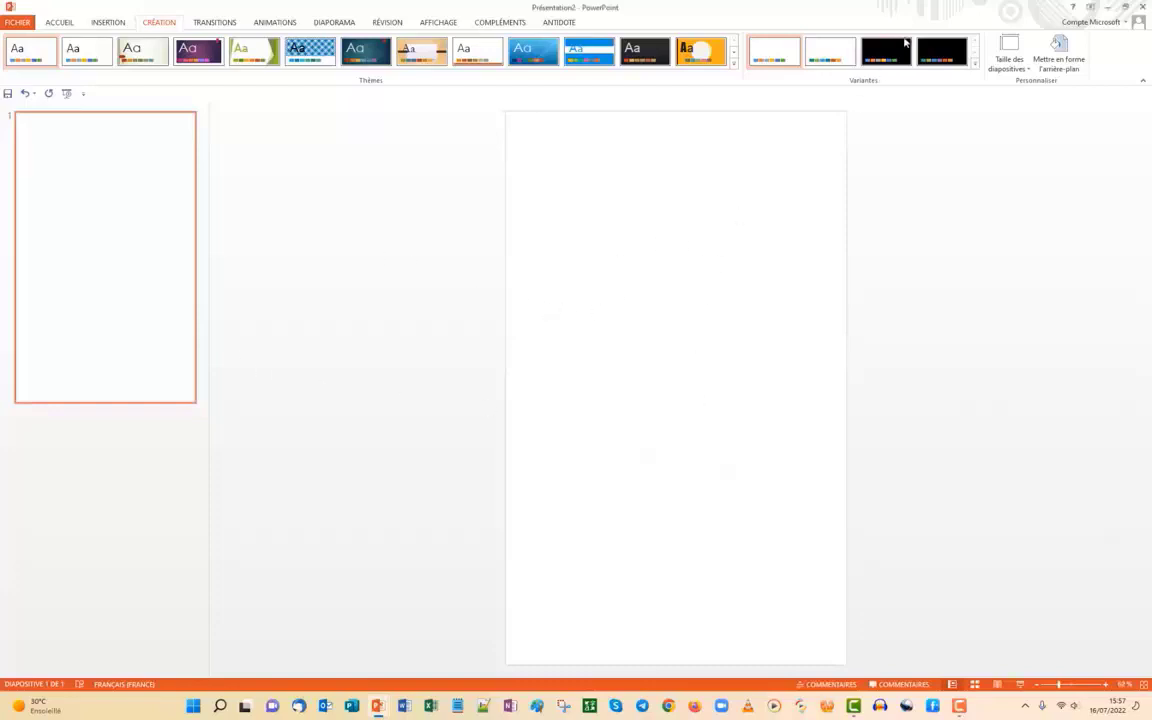
- Copy the meadow slide from modèle facebook.pptx
left_click(57, 22)
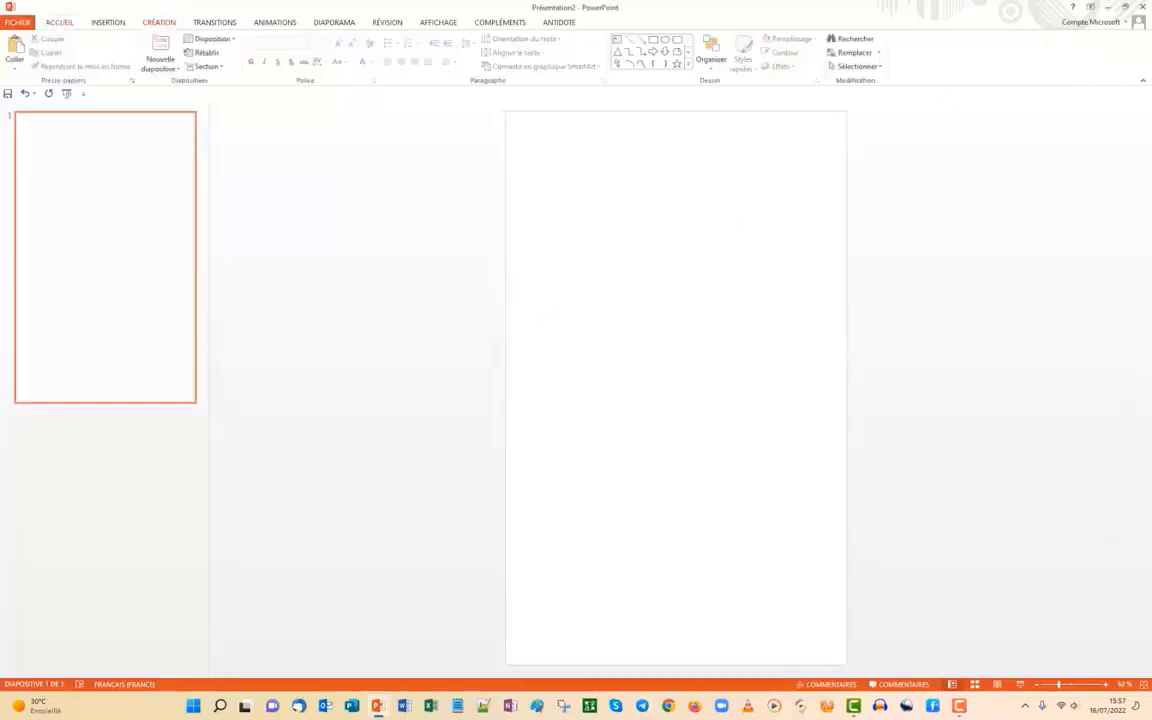
mouse_move(377, 706)
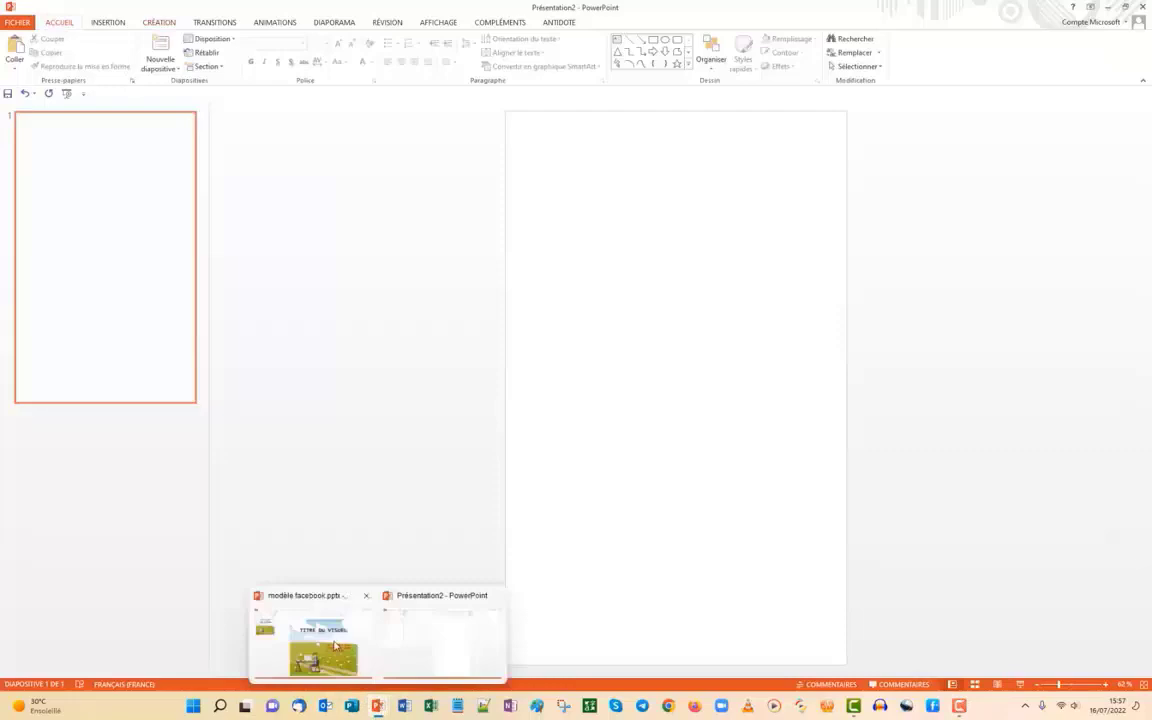
left_click(324, 600)
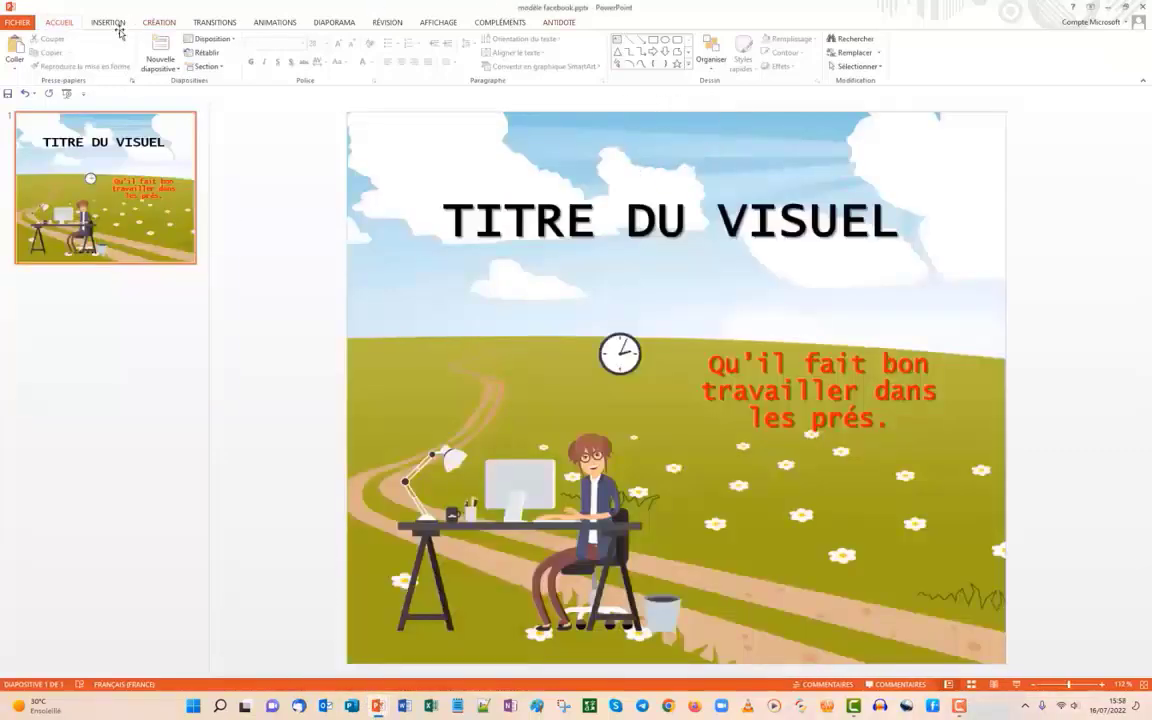
right_click(75, 158)
key("Escape")
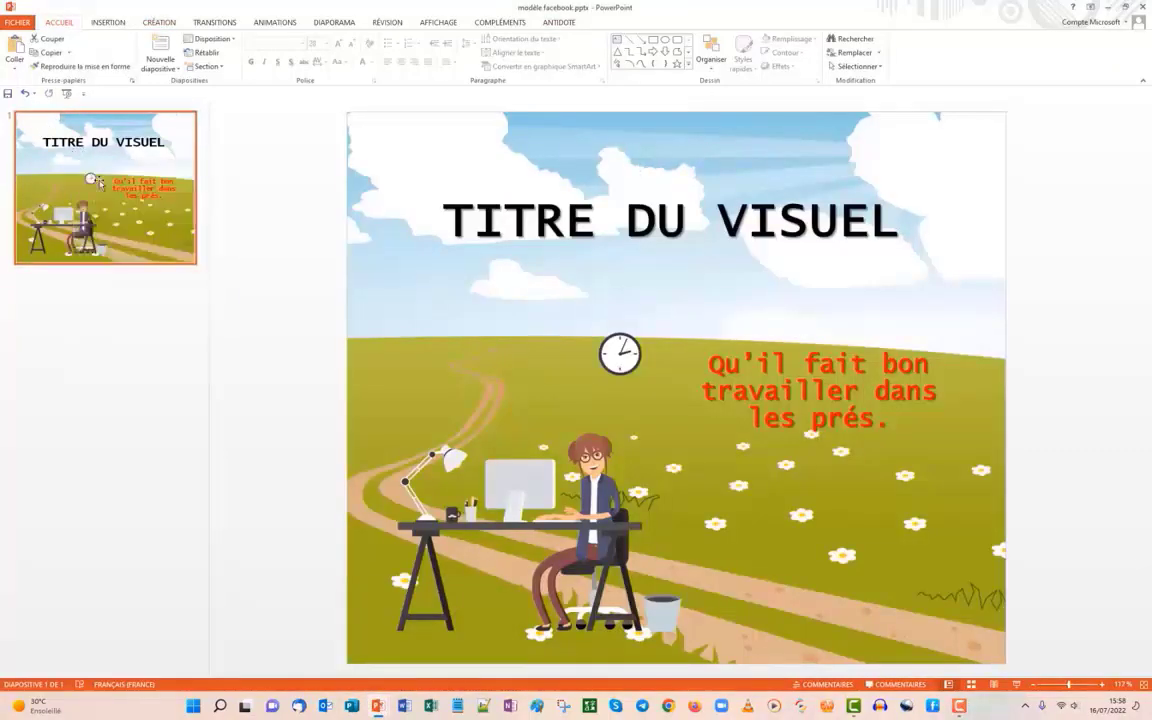
- Paste the meadow slide into Présentation2, keeping its source formatting
mouse_move(377, 706)
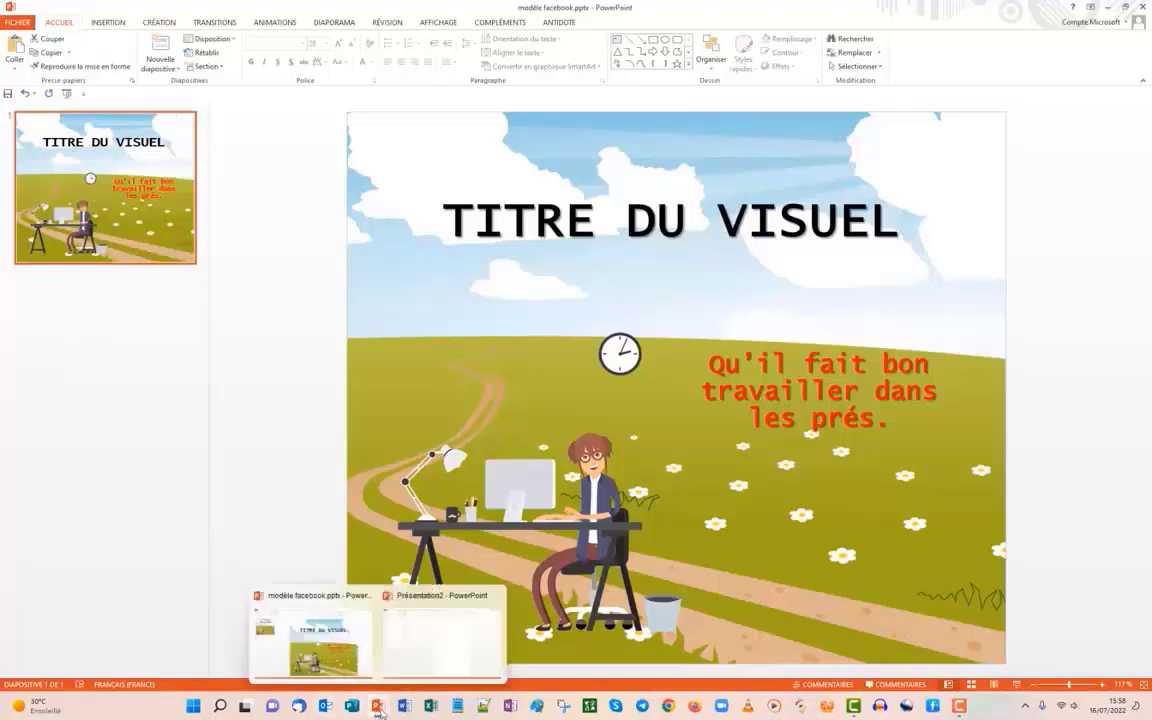
left_click(450, 662)
right_click(668, 367)
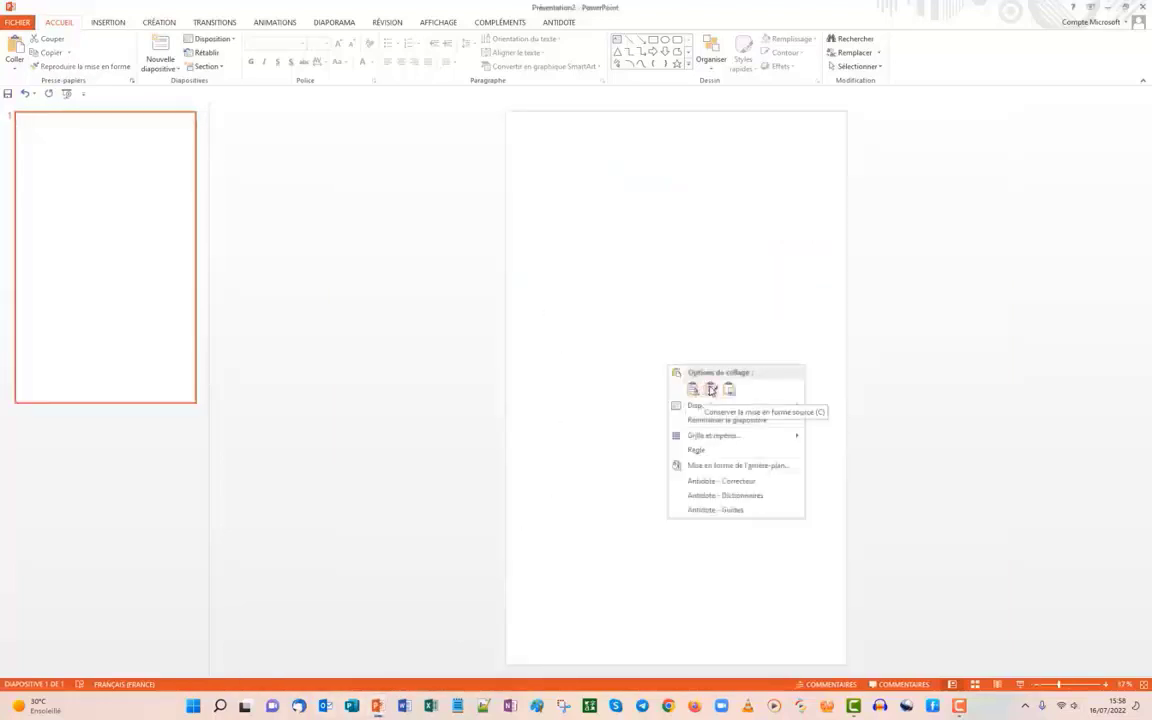
left_click(711, 390)
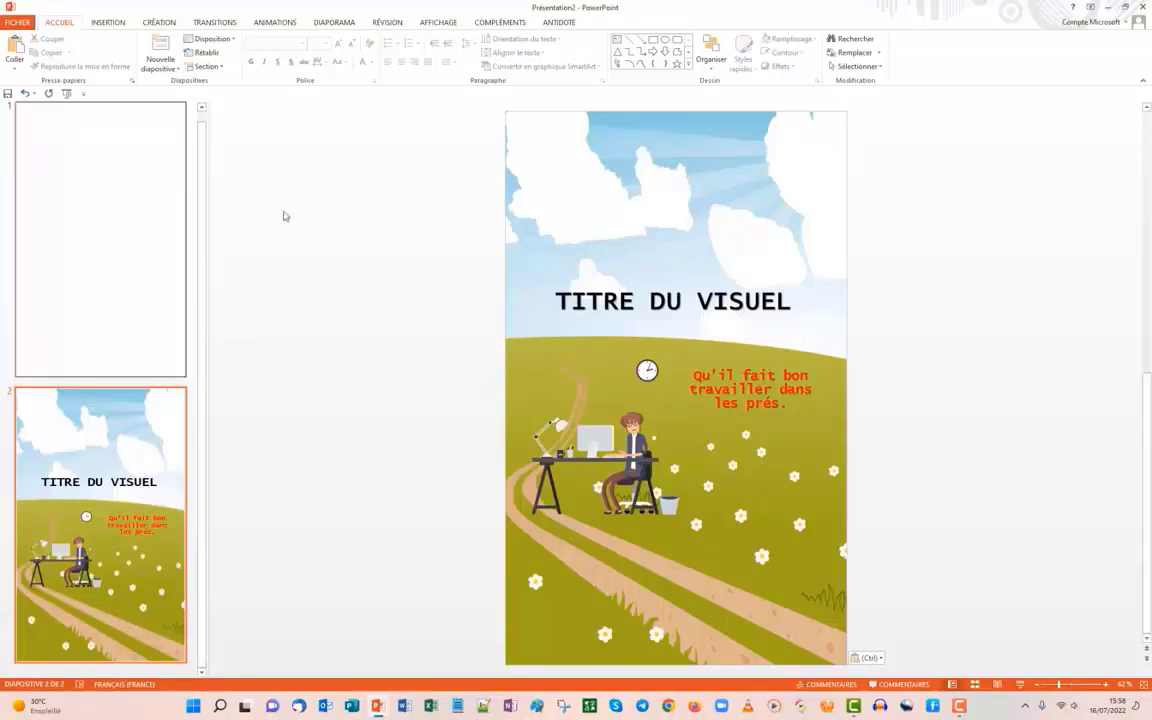
- Move the desk scene lower and the TITRE DU VISUEL title higher into the clouds
left_click(636, 484)
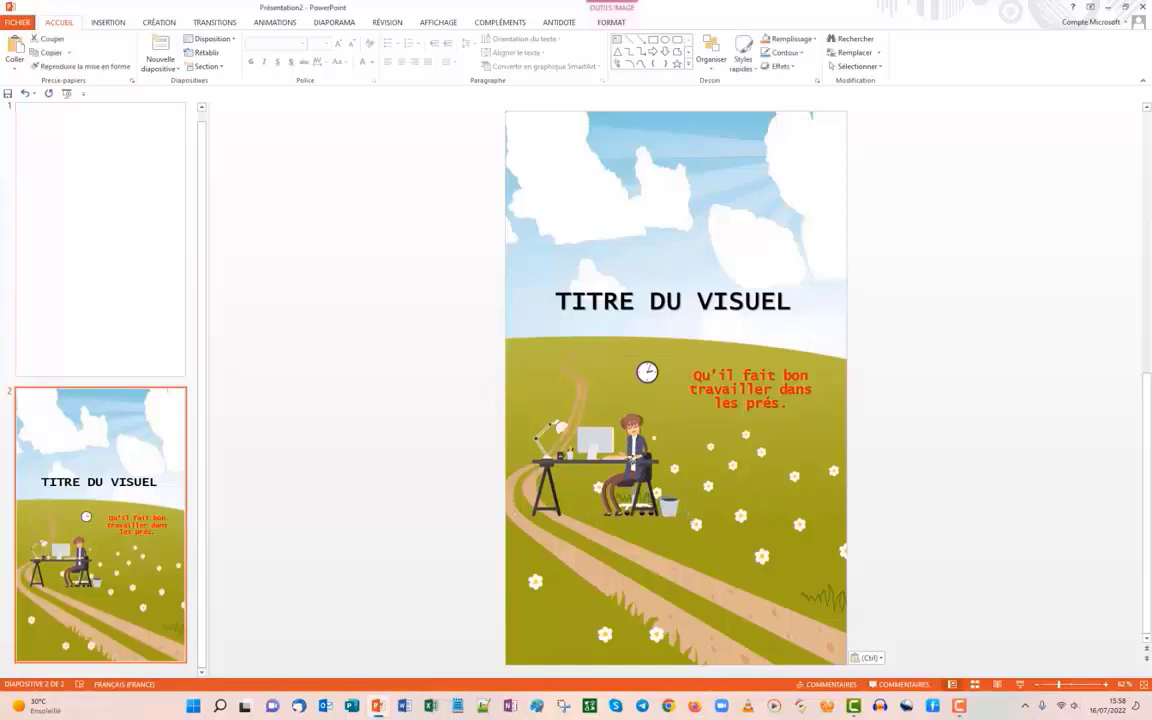
mouse_move(687, 513)
left_mouse_down()
mouse_move(688, 597)
mouse_move(782, 635)
left_mouse_up()
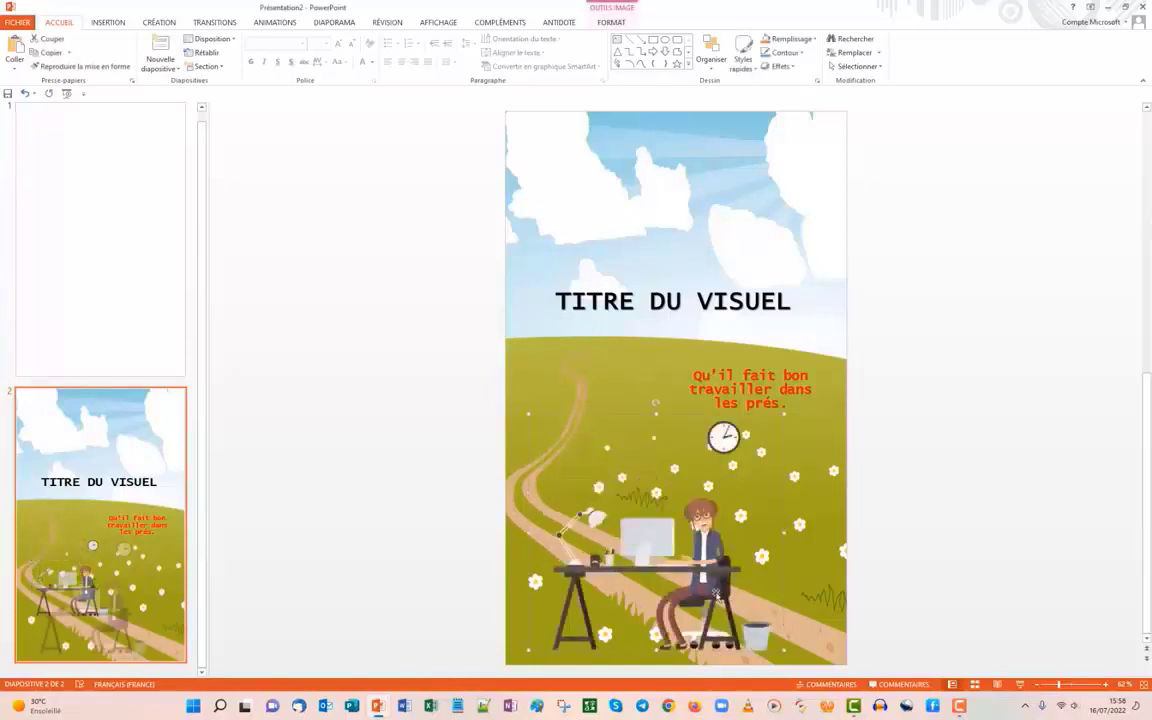
left_click(674, 283)
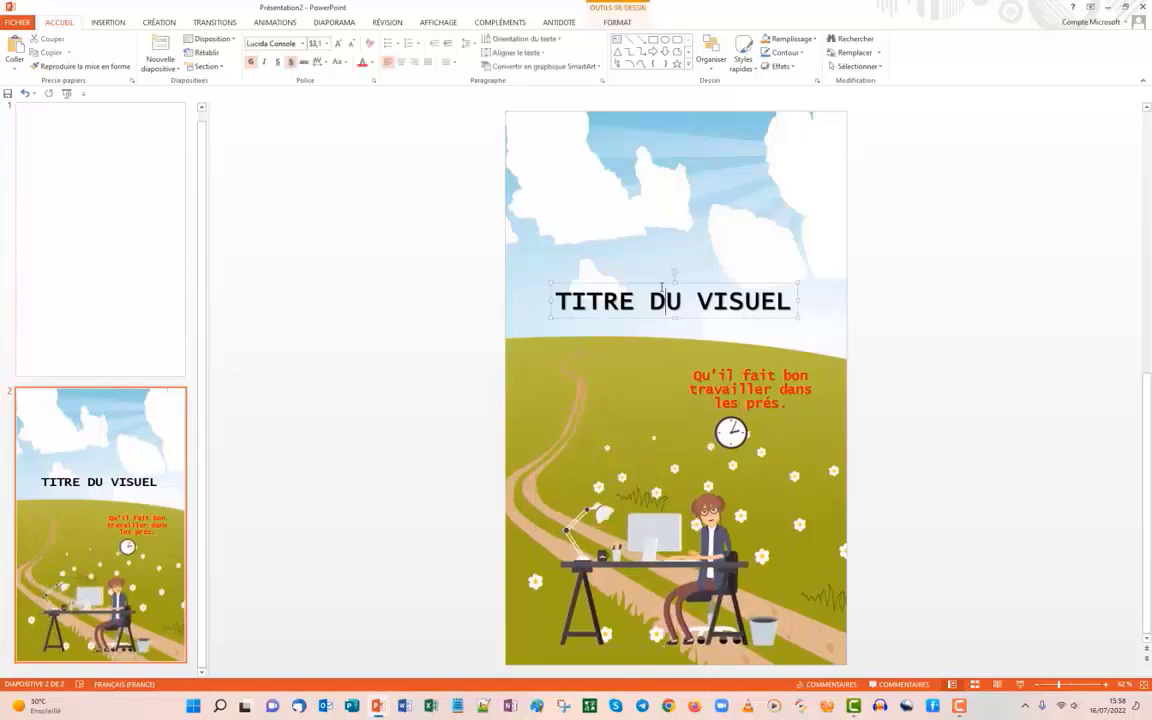
left_click_drag(661, 283, 655, 211)
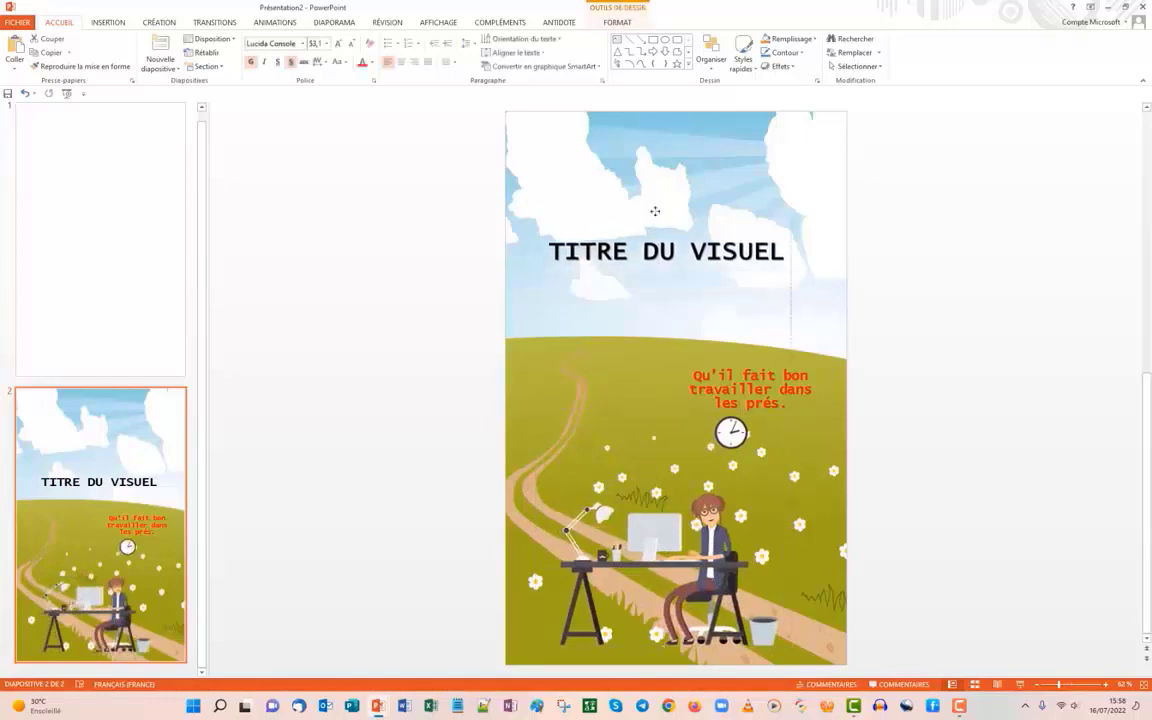
- Move the red caption onto the horizon, widen it to two lines, and remove the extra break and space
left_click(747, 368)
left_click_drag(745, 367, 699, 313)
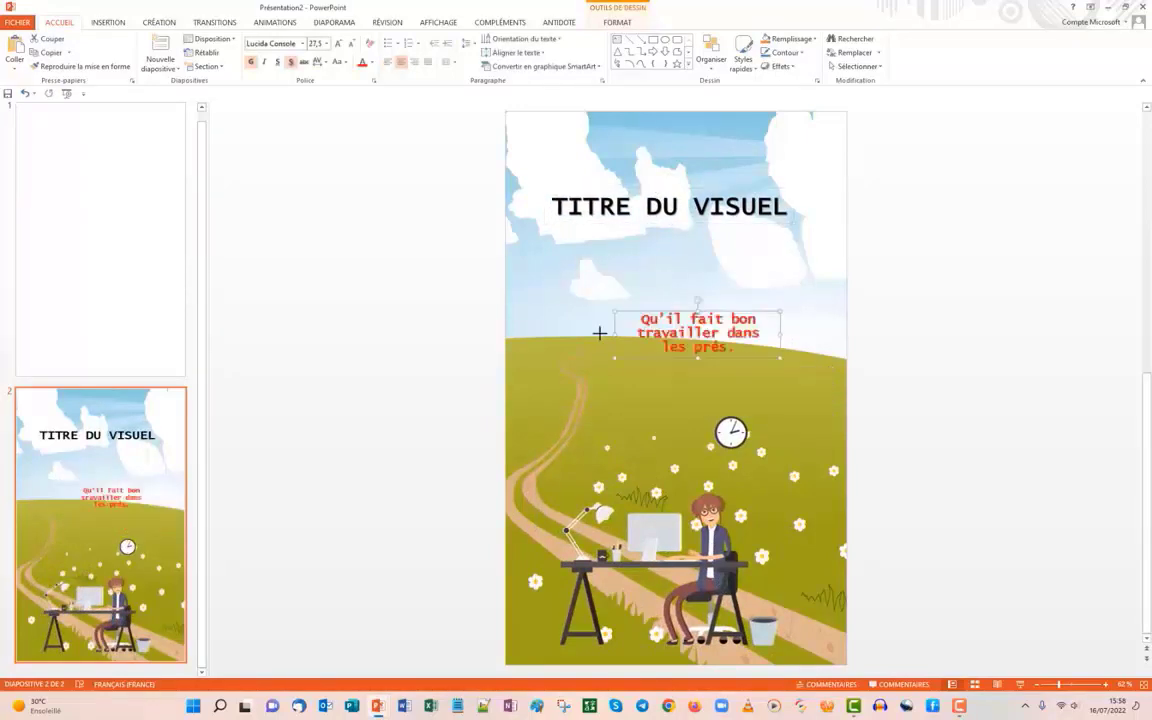
left_click_drag(614, 334, 537, 334)
left_click_drag(782, 340, 823, 340)
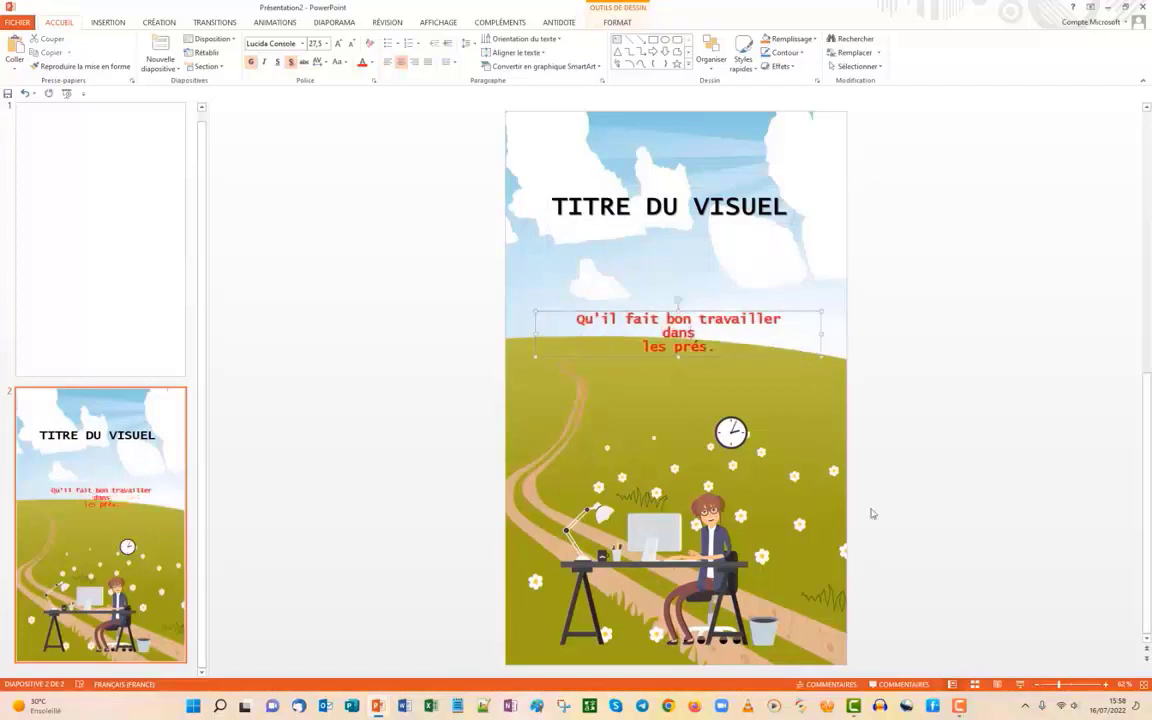
key("Delete")
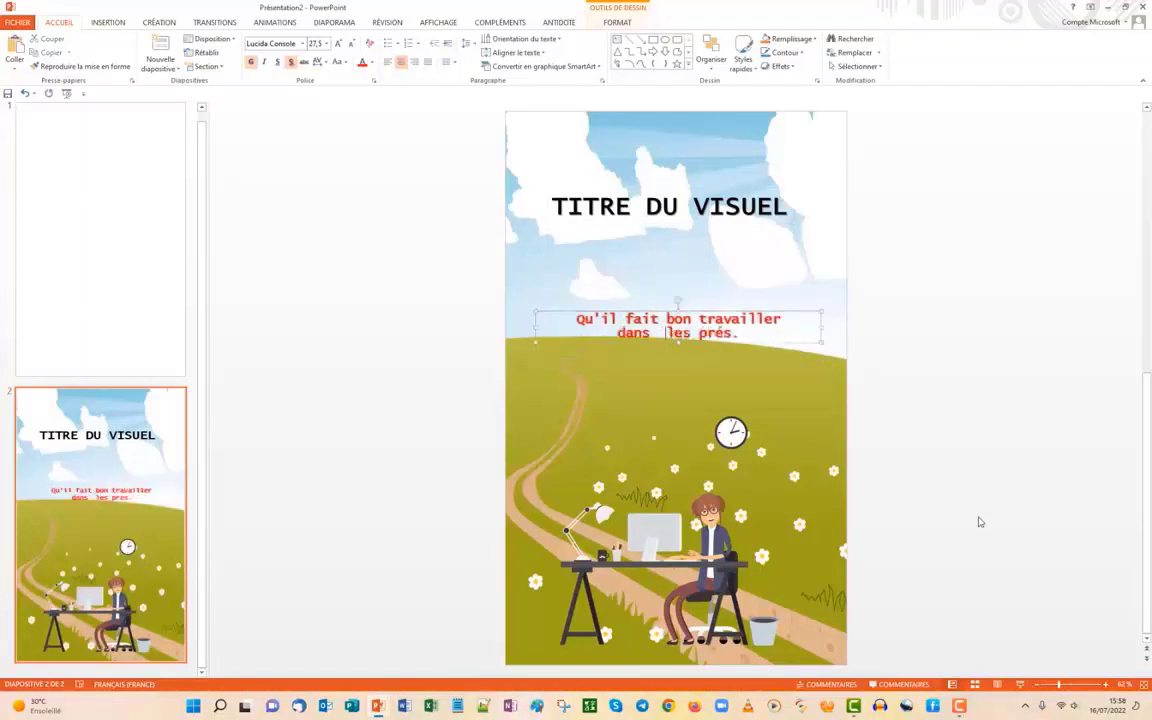
left_click(884, 471)
left_click(666, 333)
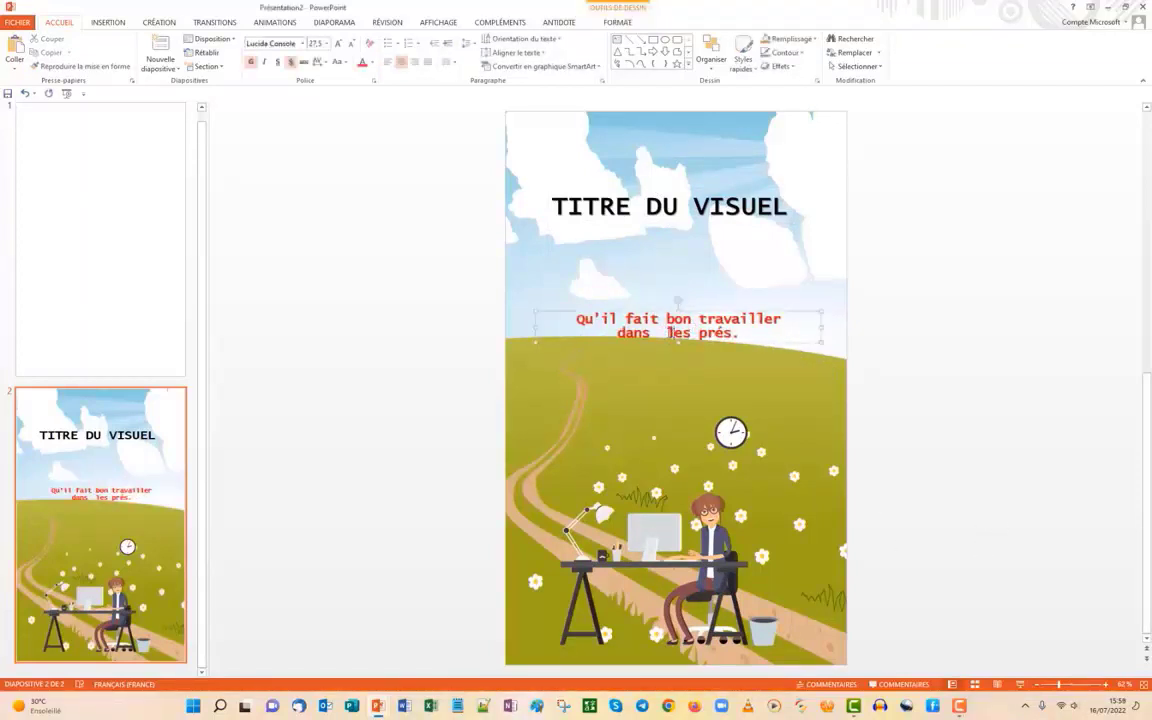
key("BackSpace")
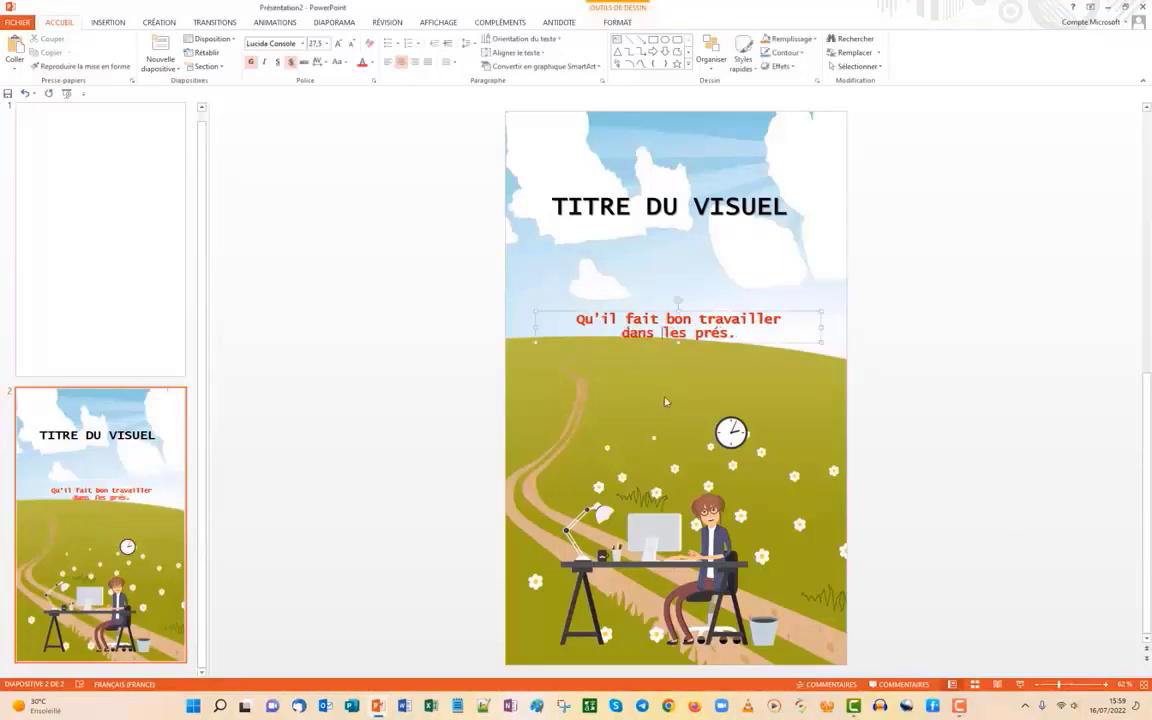
left_click(1036, 339)
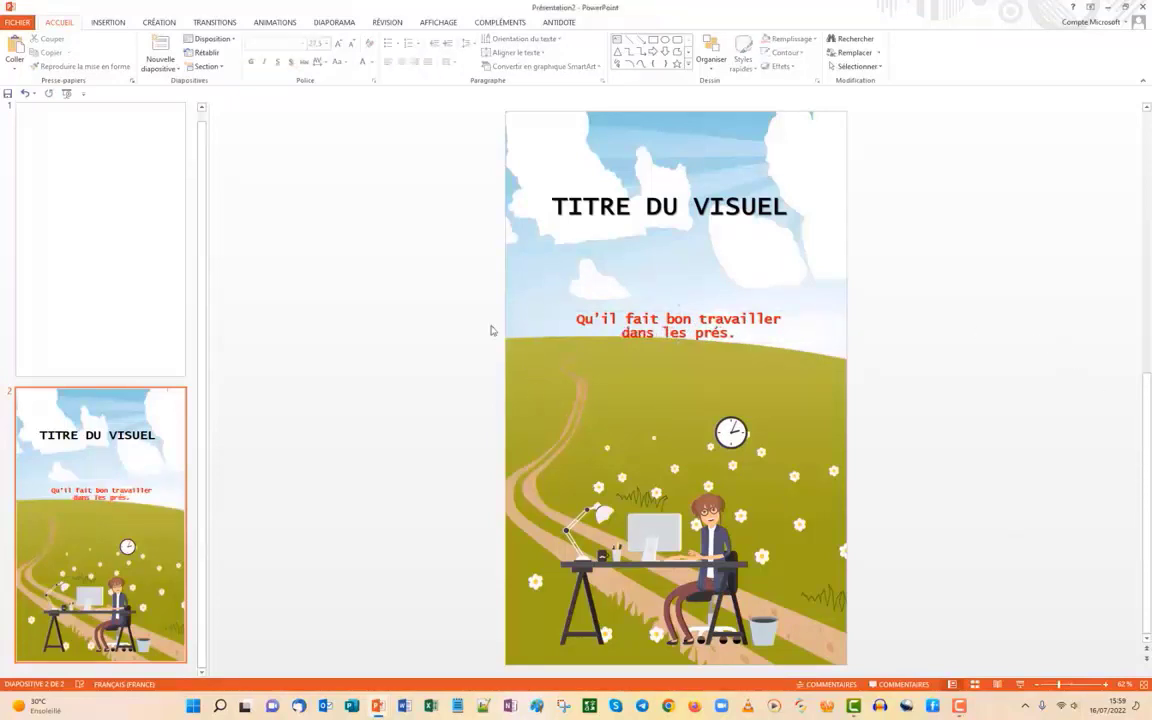